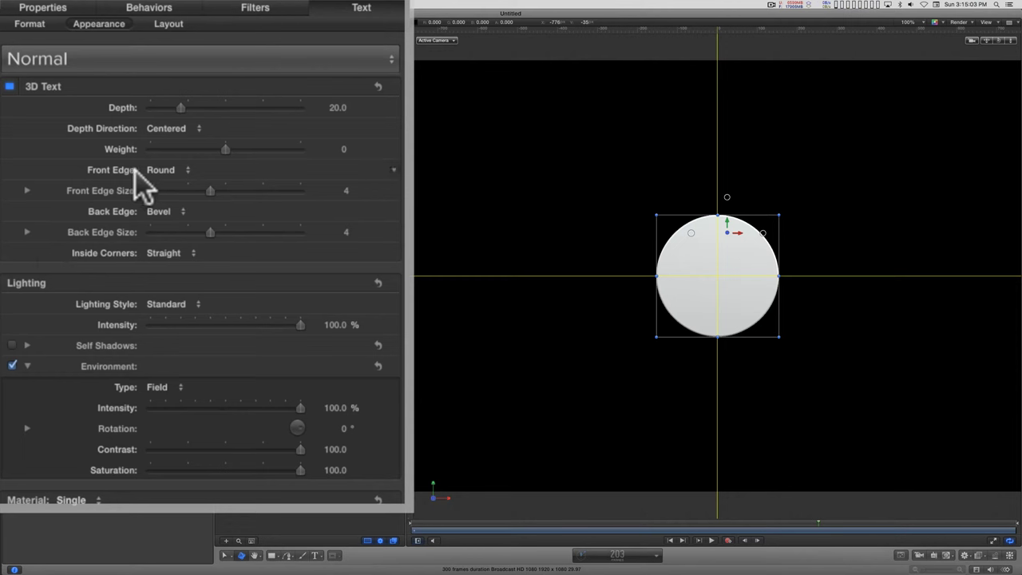
Keep the 3D text's Back Edge as Bevel and expand the separate width and depth settings for both edge sizes
{"action": "left_click", "coordinate": [164, 215]}
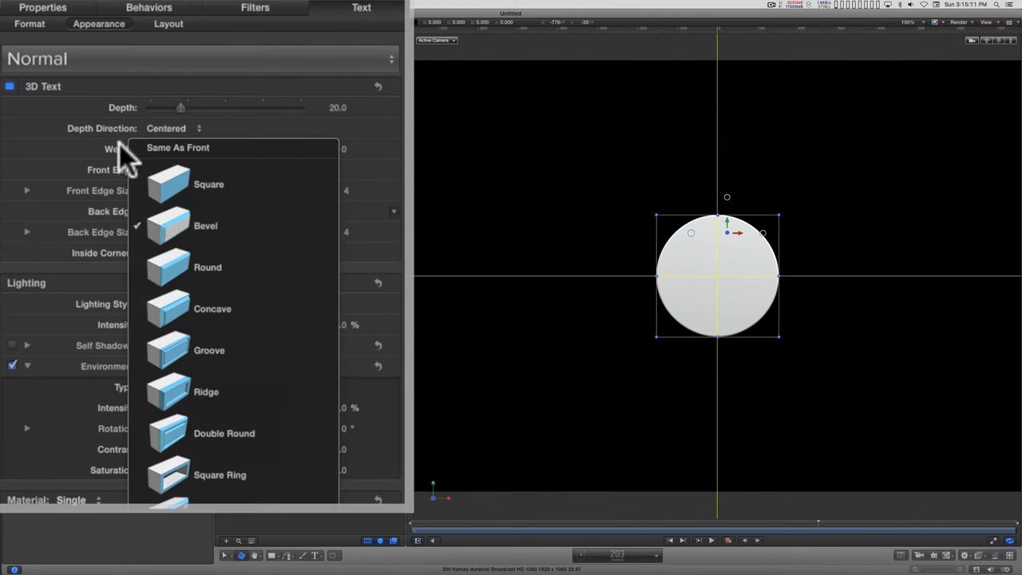
{"action": "left_click", "coordinate": [186, 226]}
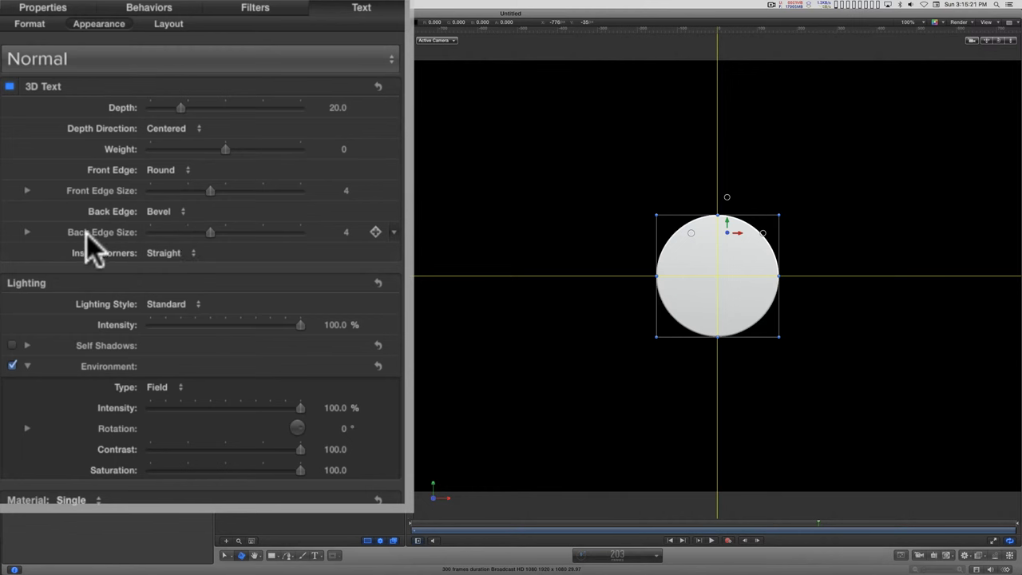
{"action": "left_click", "coordinate": [27, 231]}
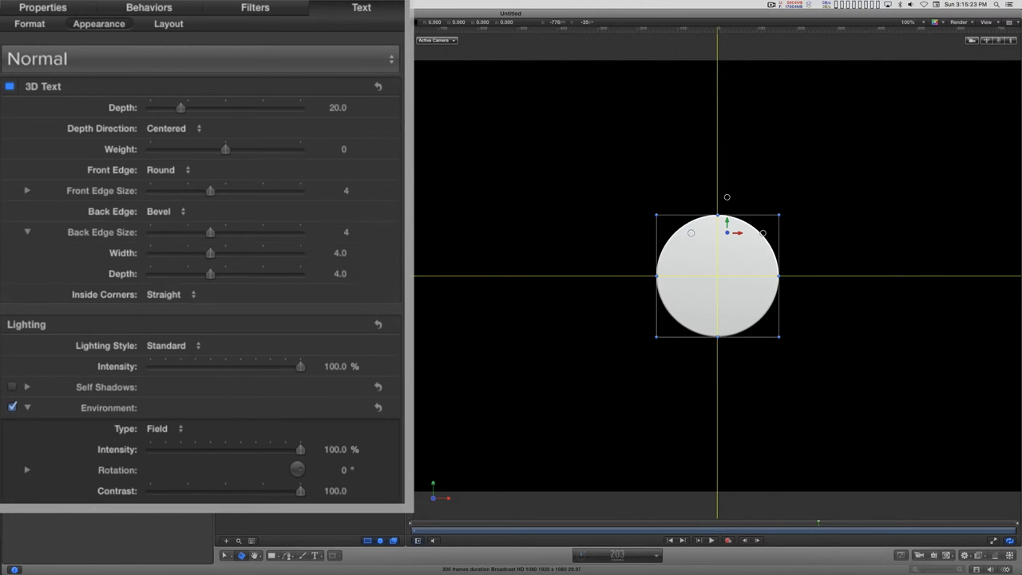
{"action": "left_click", "coordinate": [24, 190]}
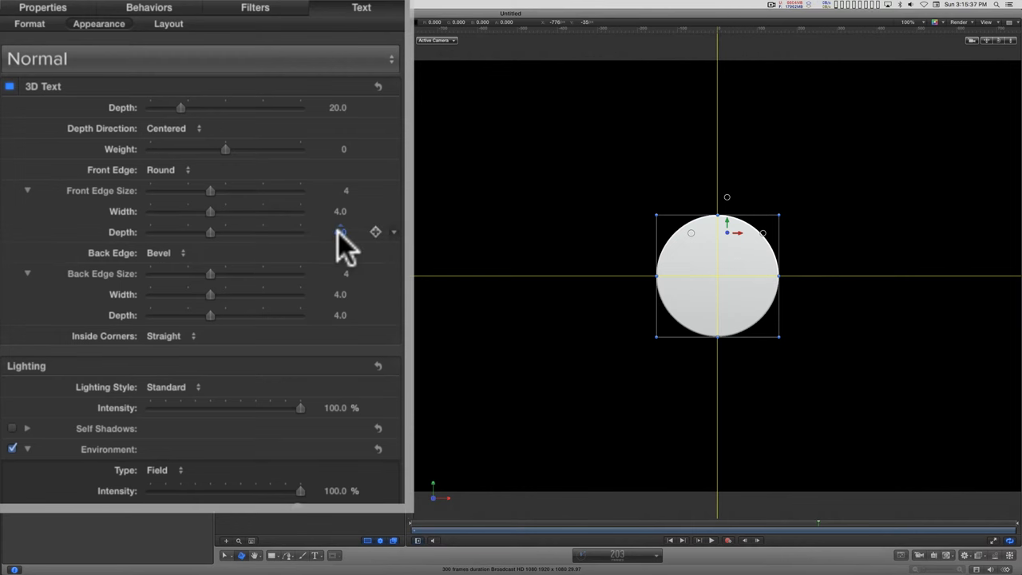
Try a front edge depth of 0 and a width of about 20 on the 3D text, and undo both changes
{"action": "left_click_drag", "start_coordinate": [338, 231], "coordinate": [338, 269]}
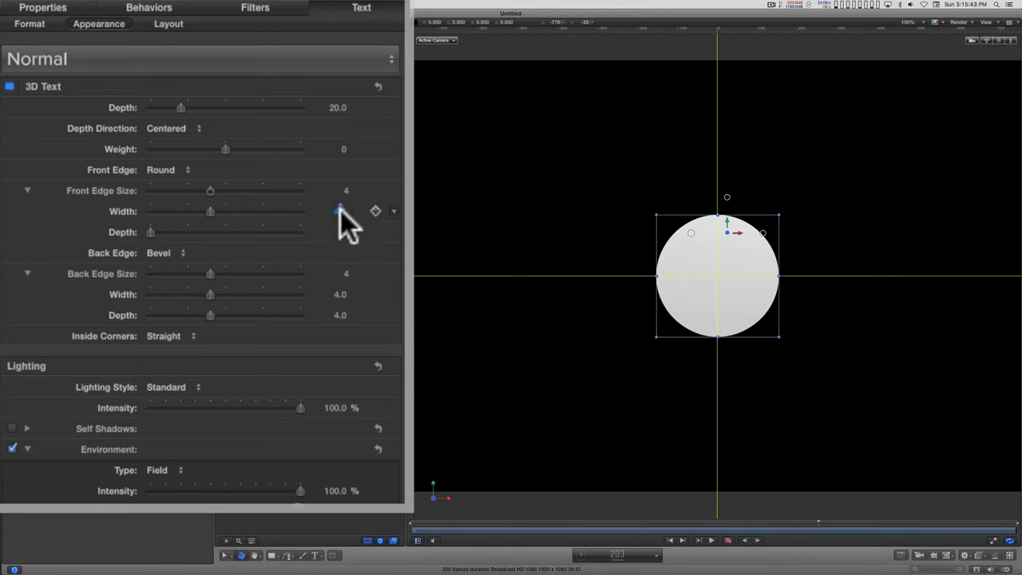
{"action": "left_click_drag", "start_coordinate": [341, 211], "coordinate": [375, 211]}
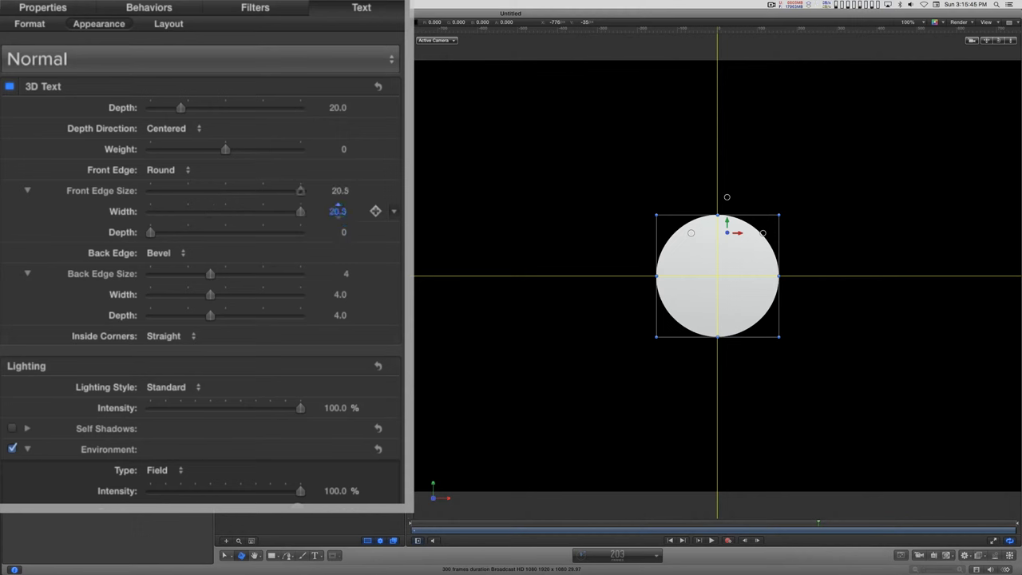
{"action": "key", "text": "super+z"}
{"action": "key", "text": "super+z"}
{"action": "key", "text": "super+z"}
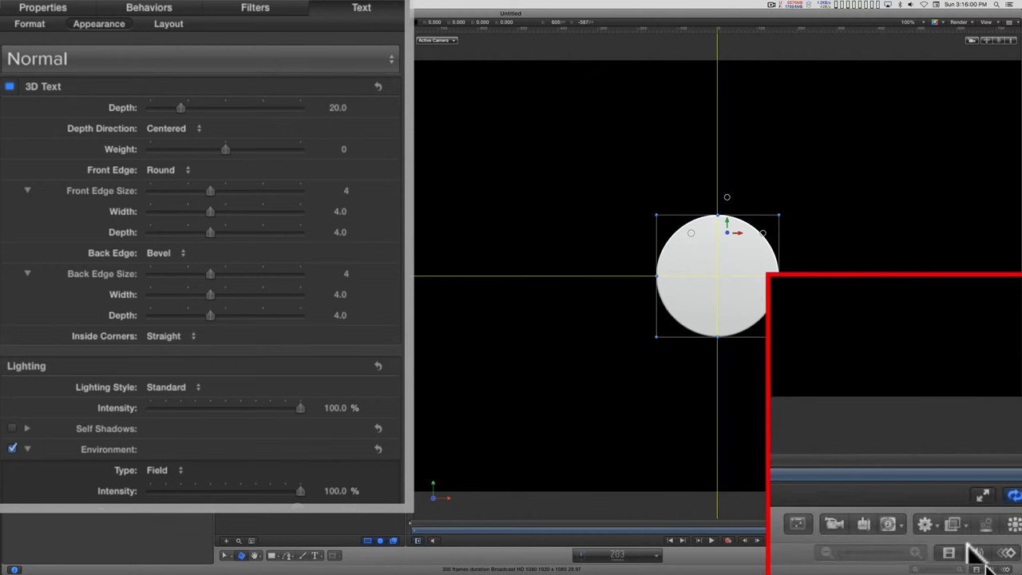
Apply the Sequence Text behavior from the Text Animation category to the 3D text
{"action": "left_click", "coordinate": [924, 523]}
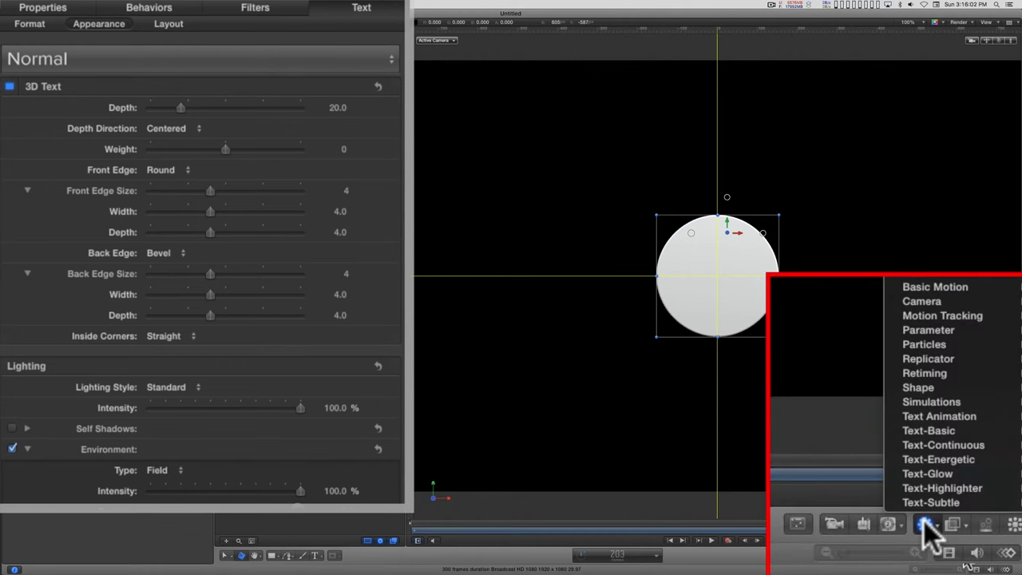
{"action": "mouse_move", "coordinate": [924, 417]}
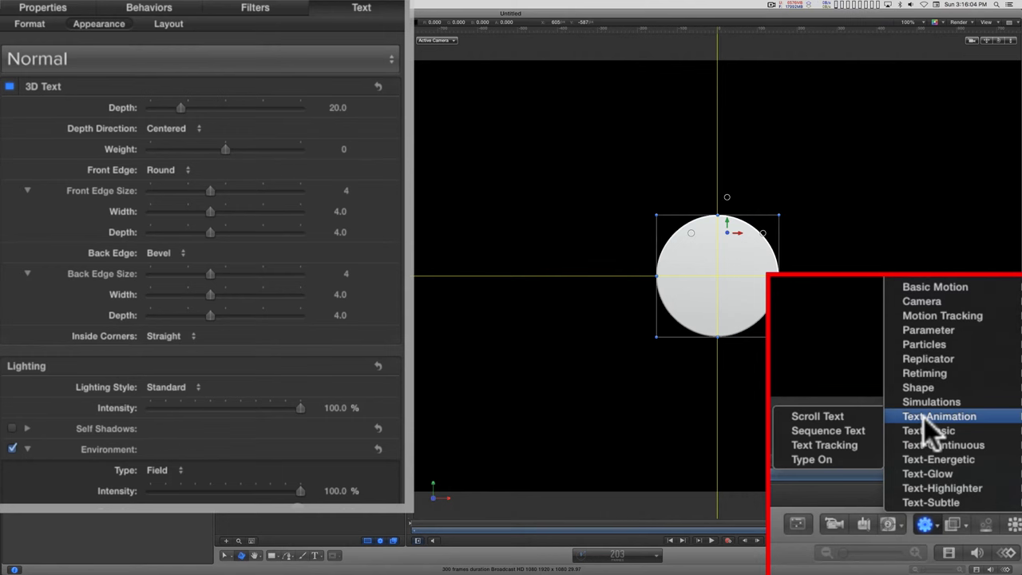
{"action": "left_click", "coordinate": [816, 429]}
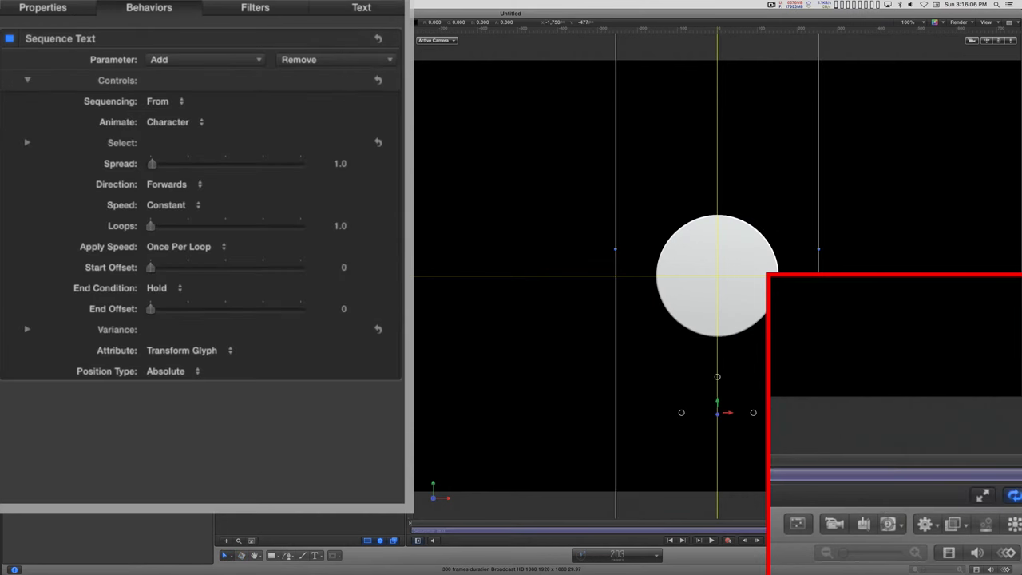
Add the 3D parameters Front Edge Size and Back Edge Size to the Sequence Text behavior
{"action": "left_click", "coordinate": [172, 63]}
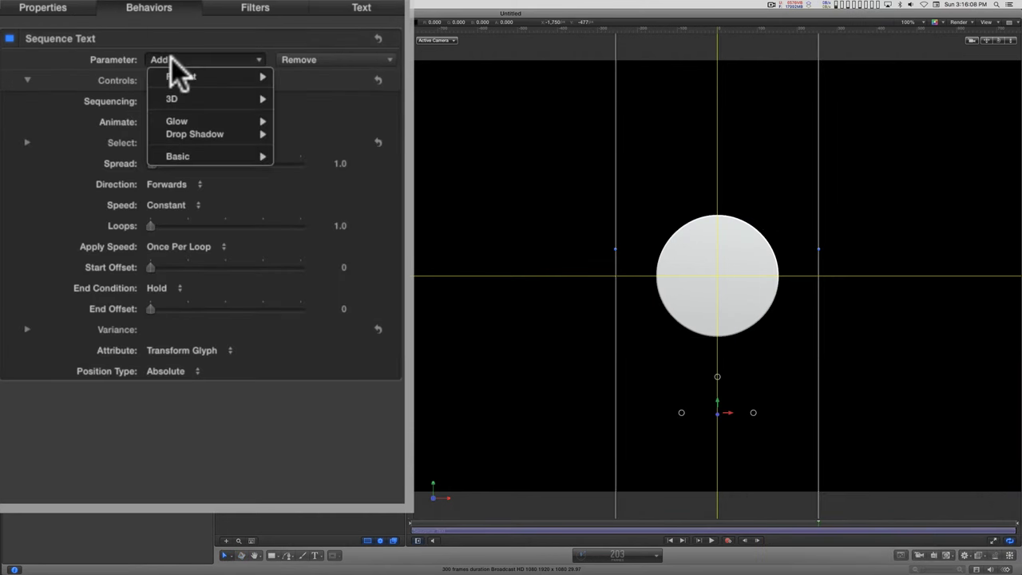
{"action": "mouse_move", "coordinate": [194, 99]}
{"action": "left_click", "coordinate": [326, 111]}
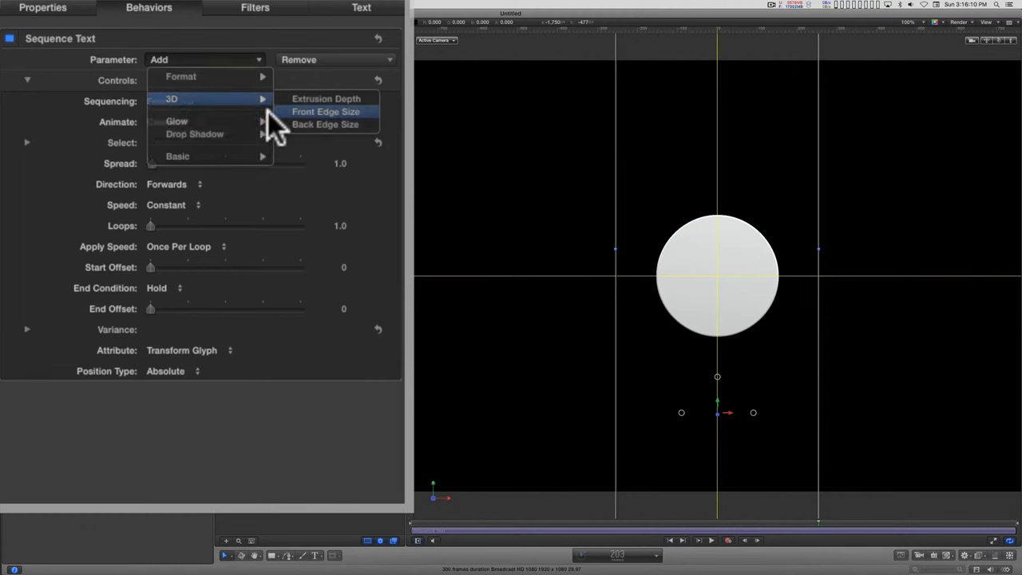
{"action": "left_click", "coordinate": [175, 97]}
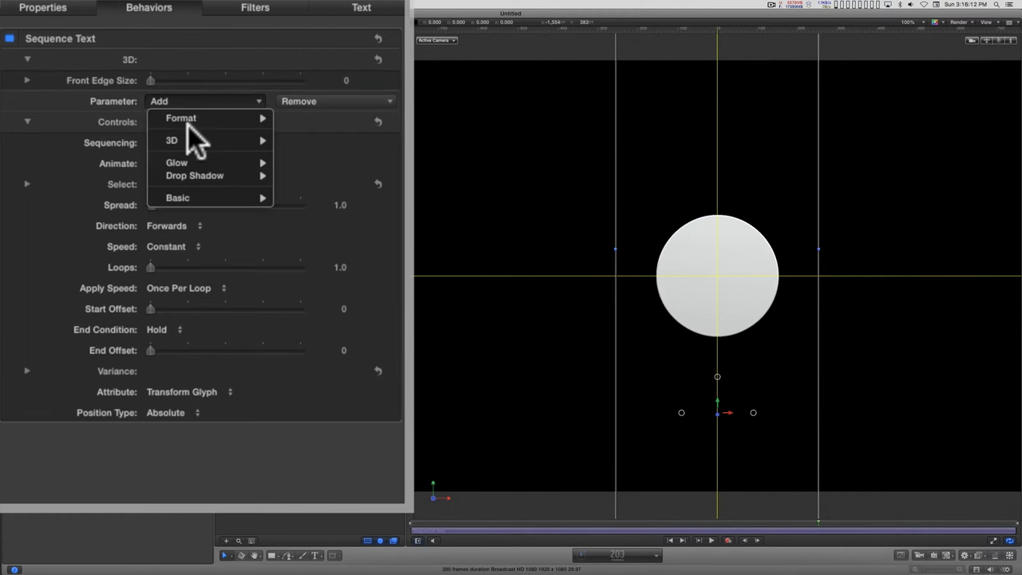
{"action": "mouse_move", "coordinate": [189, 138]}
{"action": "left_click", "coordinate": [356, 165]}
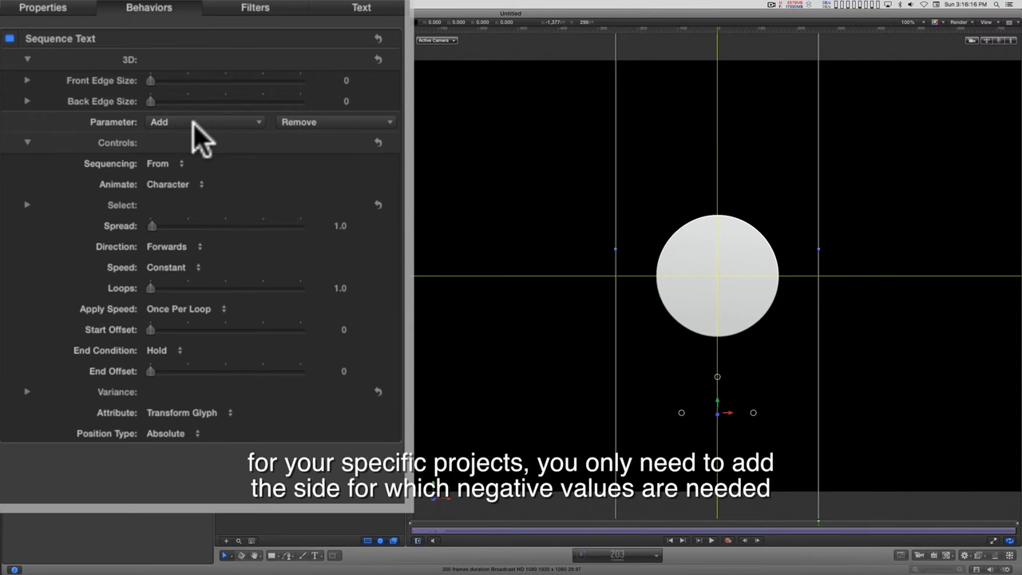
Add the Extrusion Depth parameter to the Sequence Text behavior and raise it to about 101 to test its effect
{"action": "left_click", "coordinate": [193, 122]}
{"action": "mouse_move", "coordinate": [187, 160]}
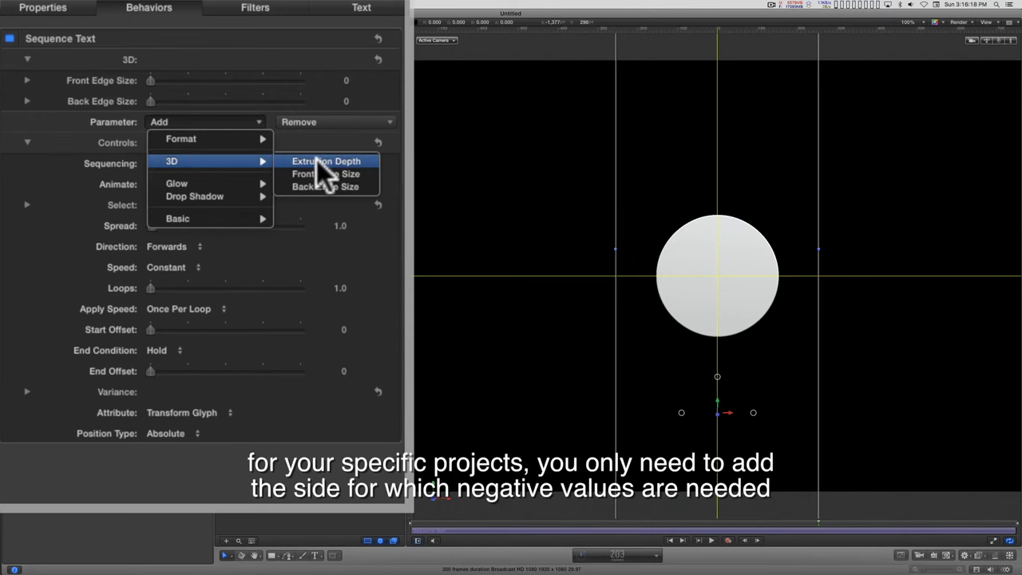
{"action": "left_click", "coordinate": [317, 160]}
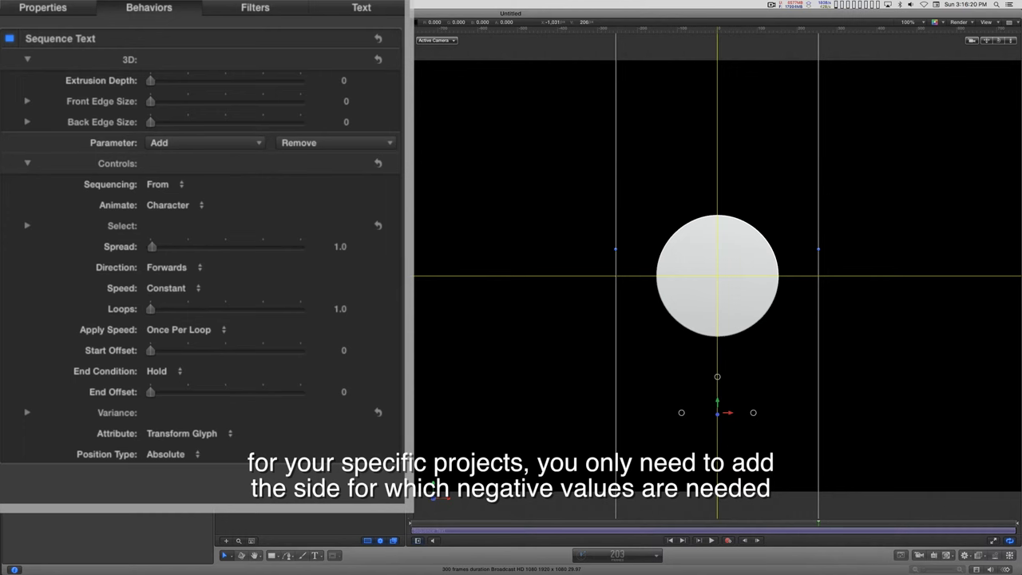
{"action": "left_click_drag", "start_coordinate": [999, 40], "coordinate": [1021, 40]}
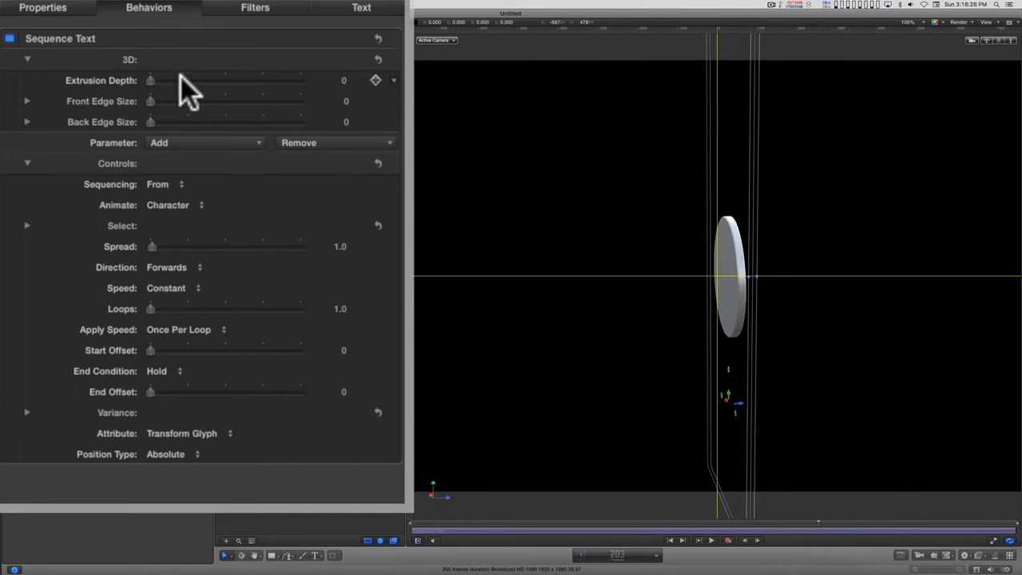
{"action": "left_click_drag", "start_coordinate": [147, 81], "coordinate": [331, 52]}
{"action": "left_click_drag", "start_coordinate": [371, 77], "coordinate": [316, 77]}
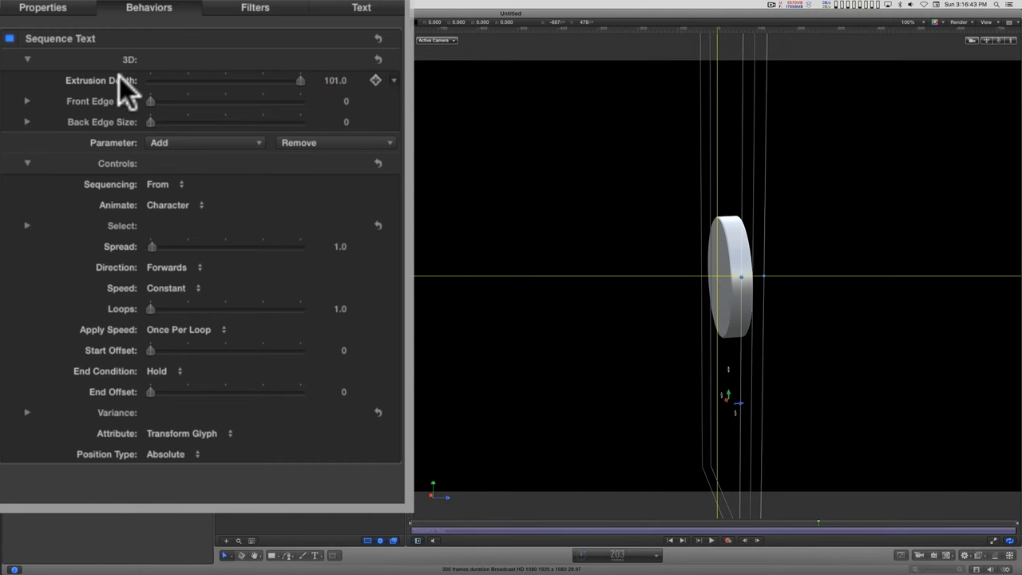
Remove the Extrusion Depth parameter from the Sequence Text behavior
{"action": "left_click", "coordinate": [316, 145]}
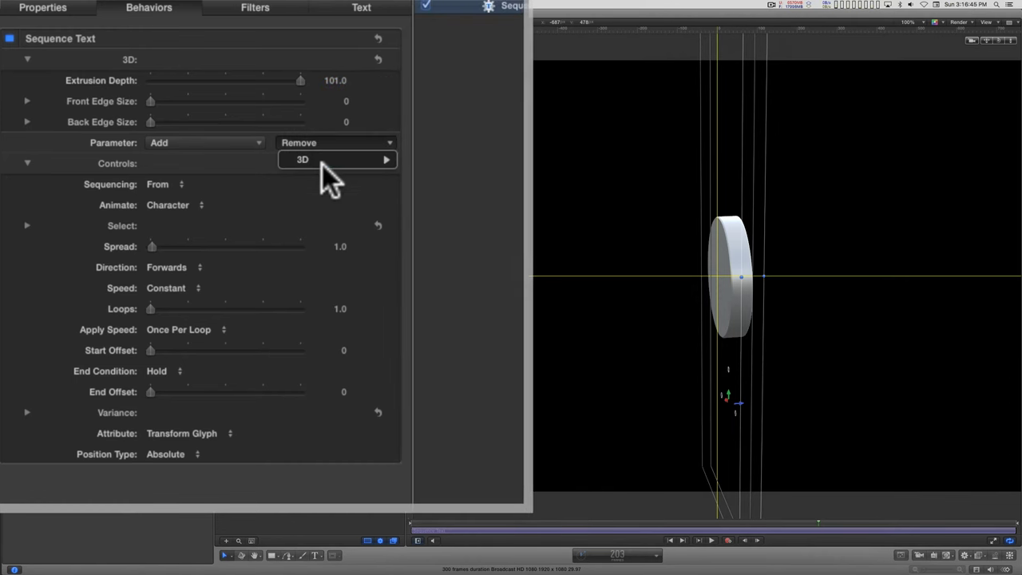
{"action": "mouse_move", "coordinate": [326, 160]}
{"action": "left_click", "coordinate": [463, 157]}
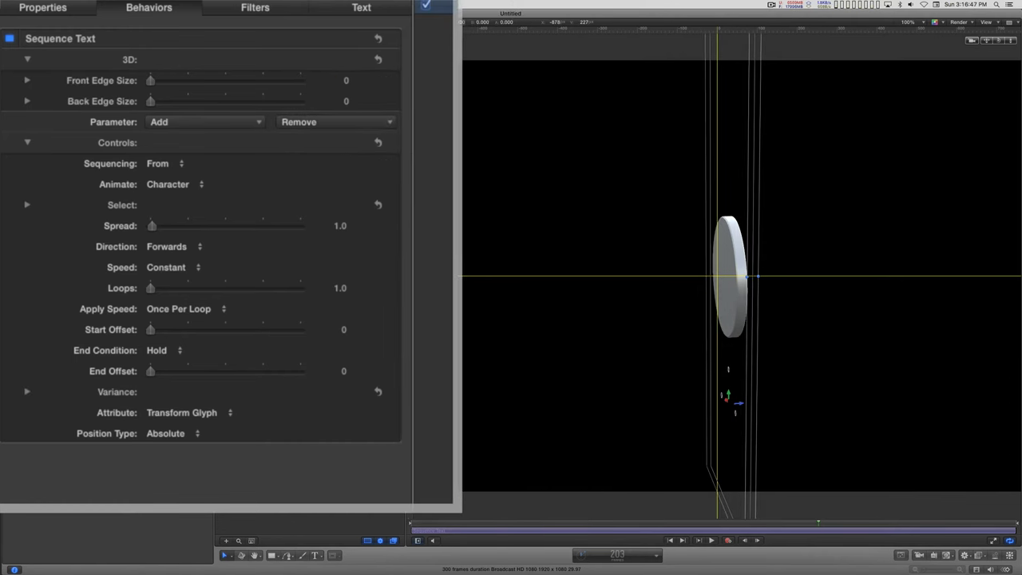
Expand the width and depth values of both edge sizes in Sequence Text and set the front edge depth to 100
{"action": "left_click", "coordinate": [26, 101]}
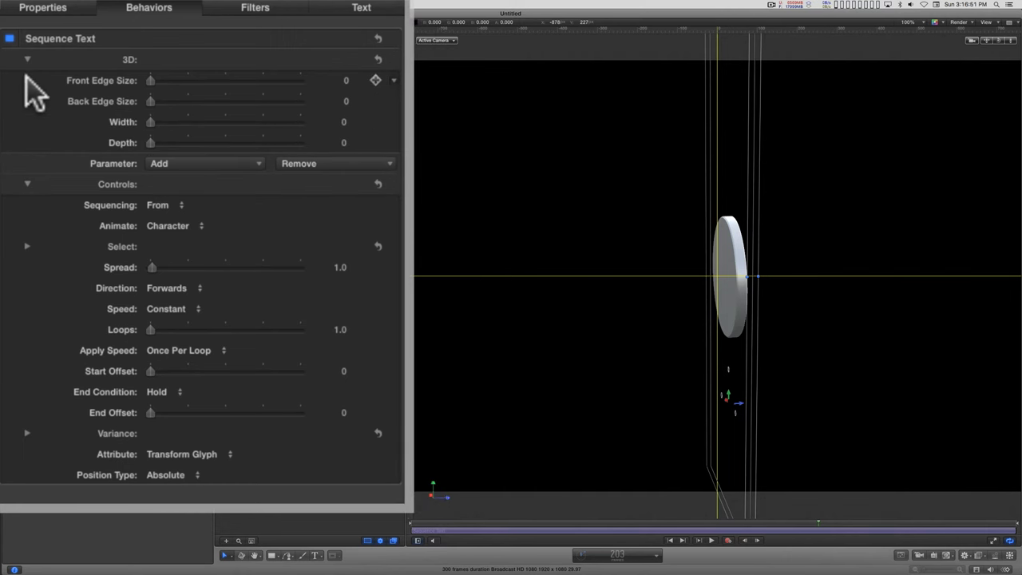
{"action": "left_click", "coordinate": [27, 81]}
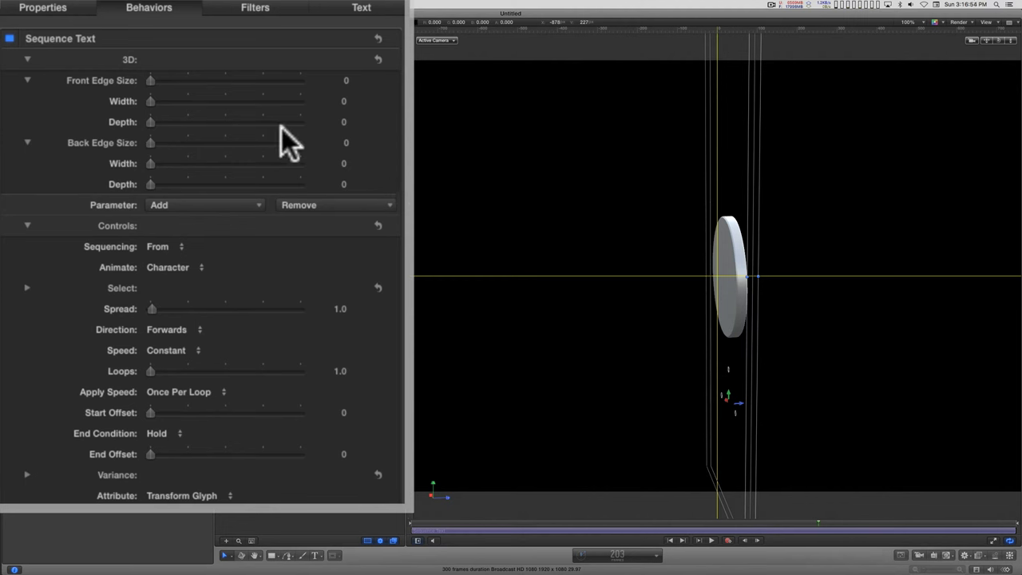
{"action": "left_click_drag", "start_coordinate": [148, 122], "coordinate": [370, 127]}
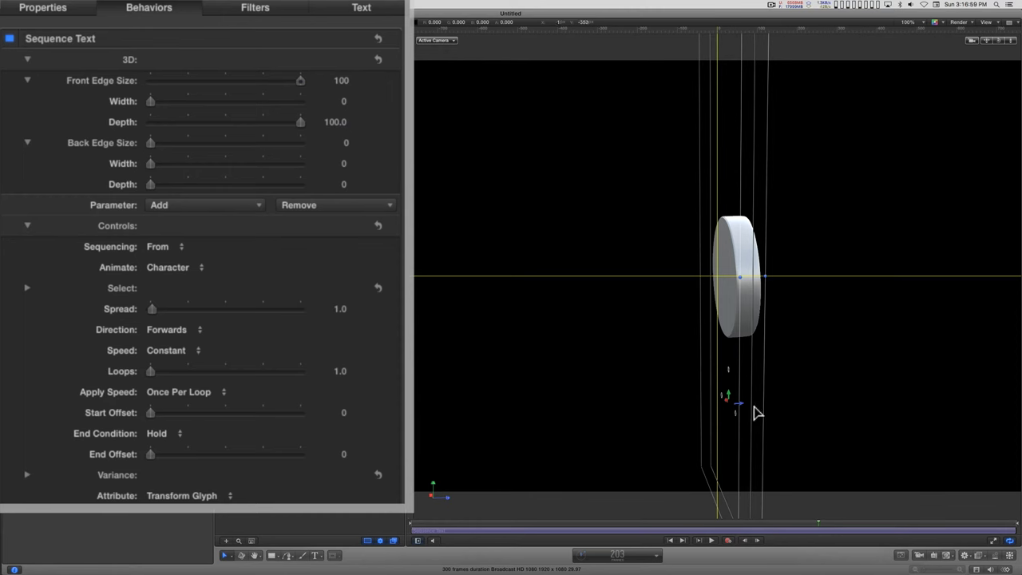
{"action": "mouse_move", "coordinate": [755, 412]}
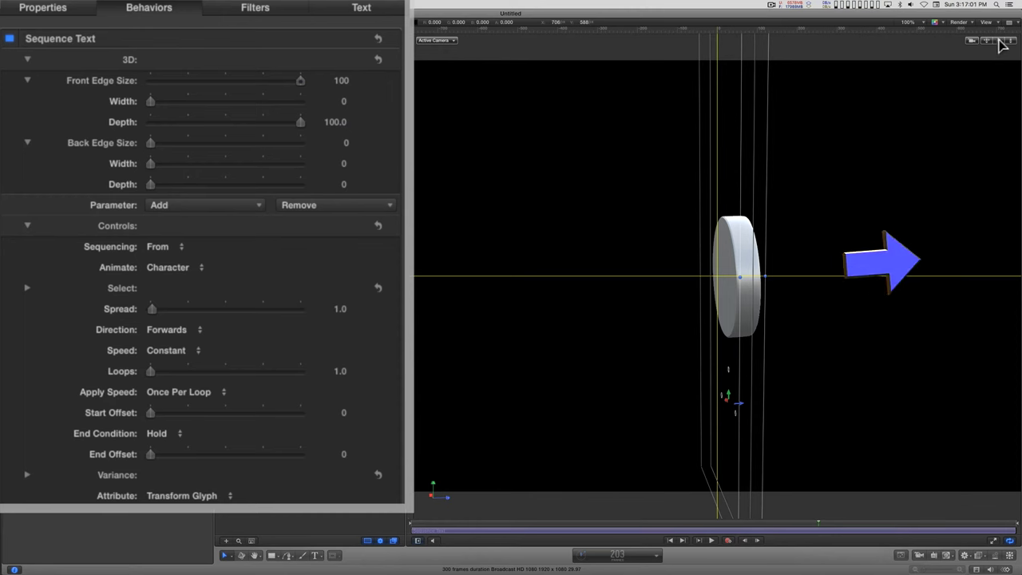
Try increasing the front edge width in the Sequence Text behavior to 100 and on to about 290
{"action": "left_click_drag", "start_coordinate": [999, 41], "coordinate": [854, 46]}
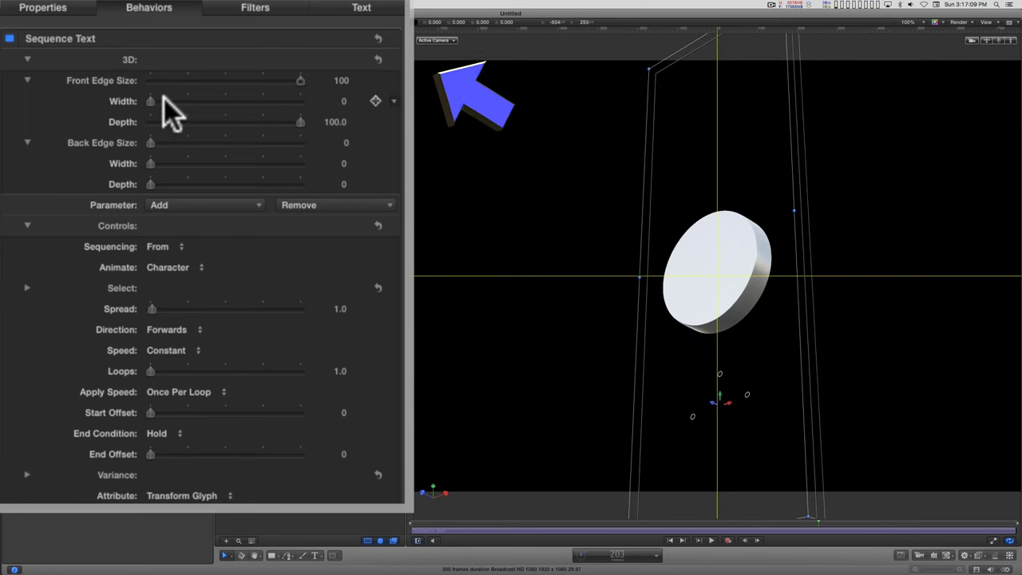
{"action": "left_click_drag", "start_coordinate": [147, 98], "coordinate": [341, 122]}
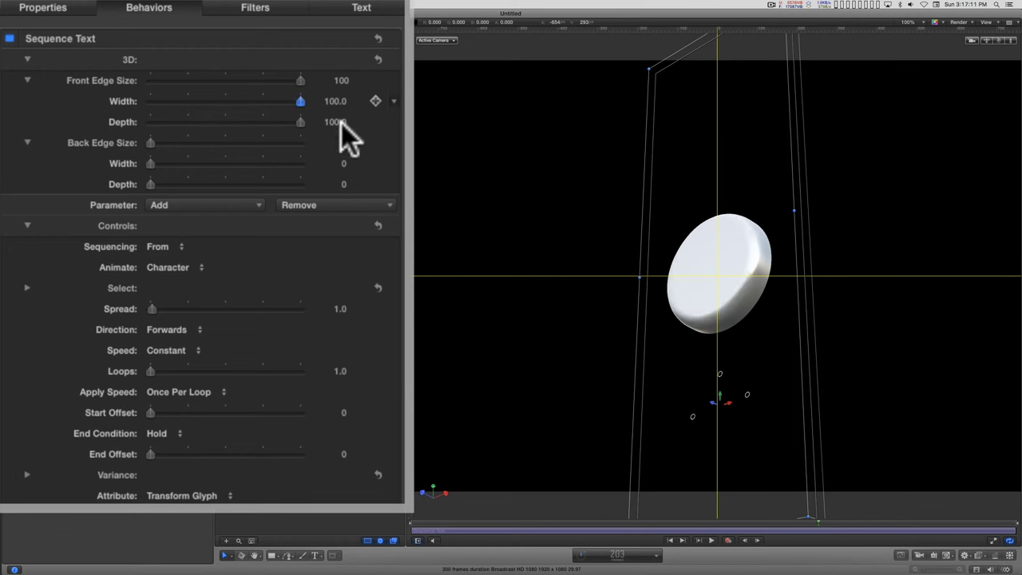
{"action": "left_click", "coordinate": [335, 101]}
{"action": "type", "text": "640"}
{"action": "key", "text": "Return"}
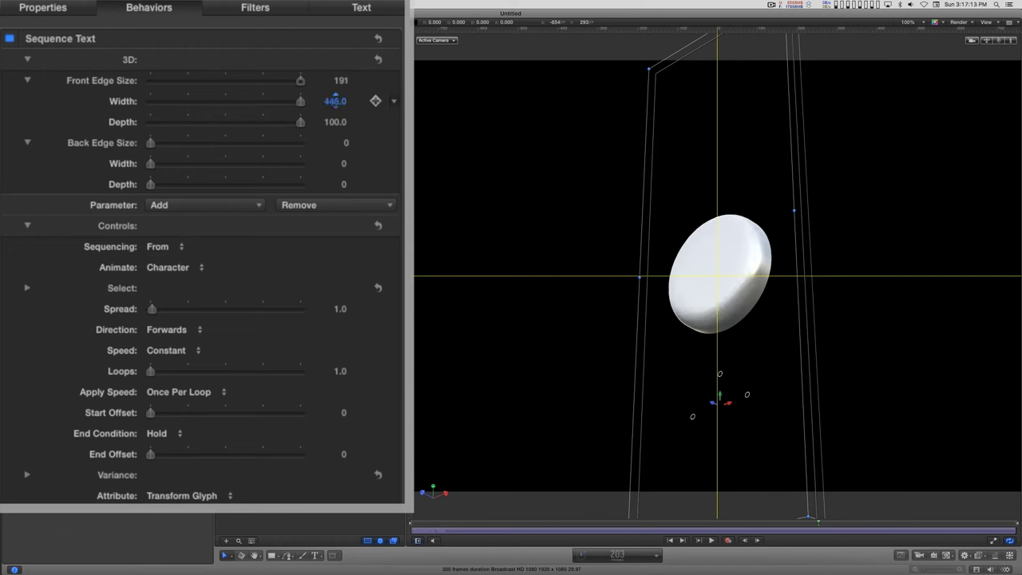
{"action": "type", "text": "296"}
{"action": "key", "text": "Return"}
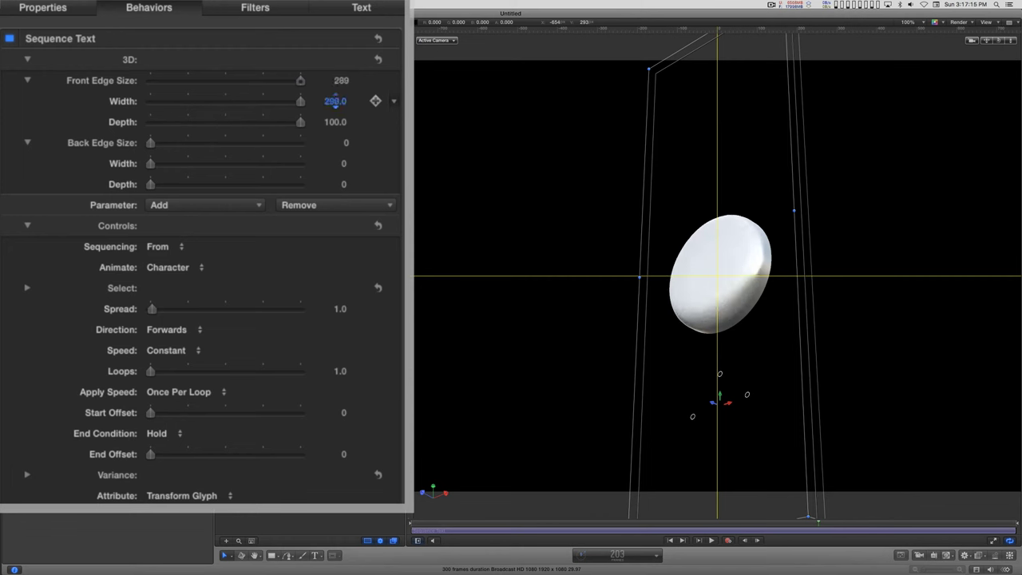
Set the front edge width to -197 and the front edge depth to about 1005 to flare the extruded disc
{"action": "left_click_drag", "start_coordinate": [335, 101], "coordinate": [335, 155]}
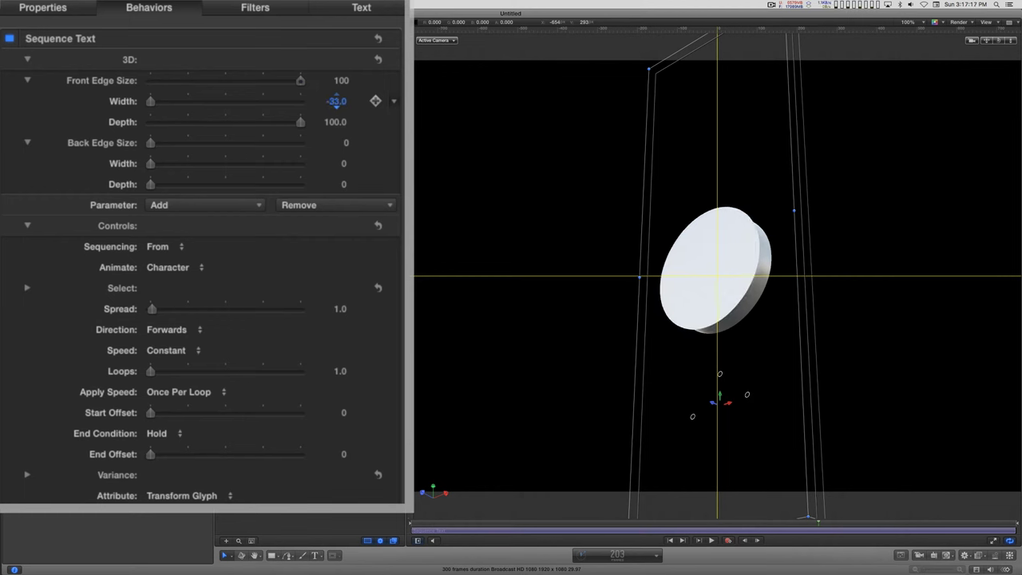
{"action": "type", "text": "-197"}
{"action": "key", "text": "Return"}
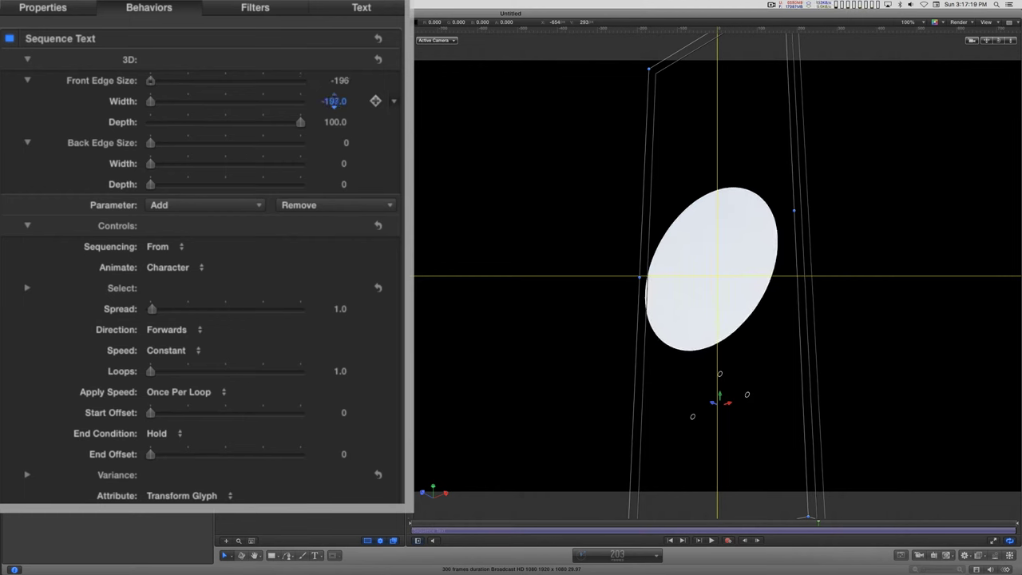
{"action": "left_click_drag", "start_coordinate": [1000, 40], "coordinate": [976, 42]}
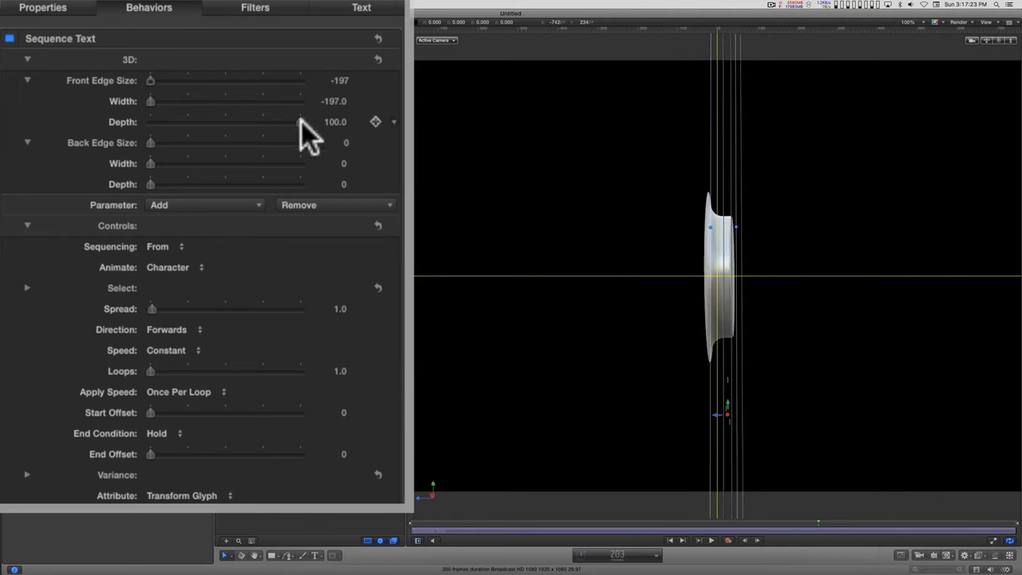
{"action": "left_click", "coordinate": [335, 122]}
{"action": "type", "text": "1004"}
{"action": "key", "text": "Return"}
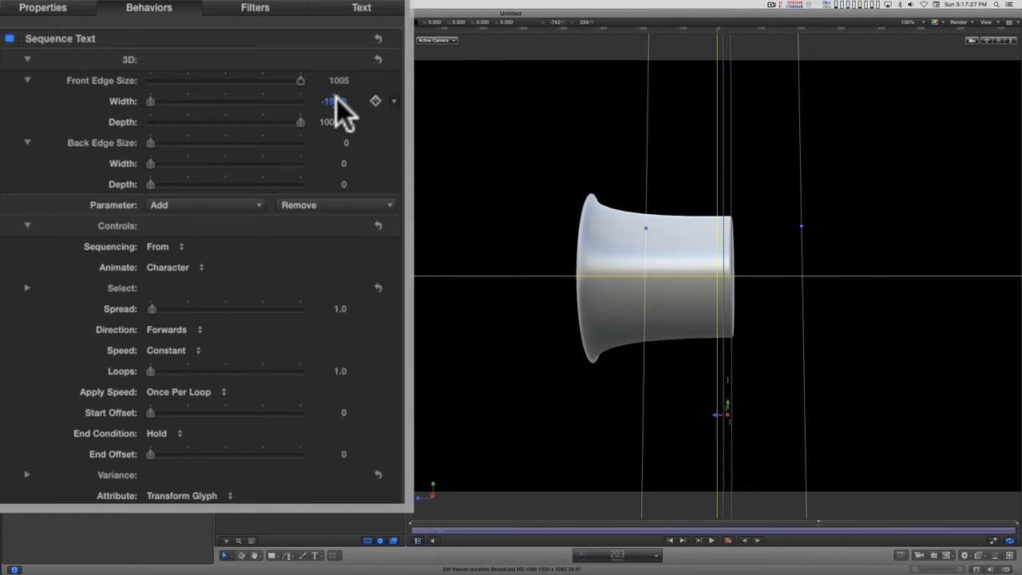
Set the front edge to a width of -537.2 and a depth of 586, and the back edge width to -392.7
{"action": "left_click_drag", "start_coordinate": [336, 98], "coordinate": [294, 98]}
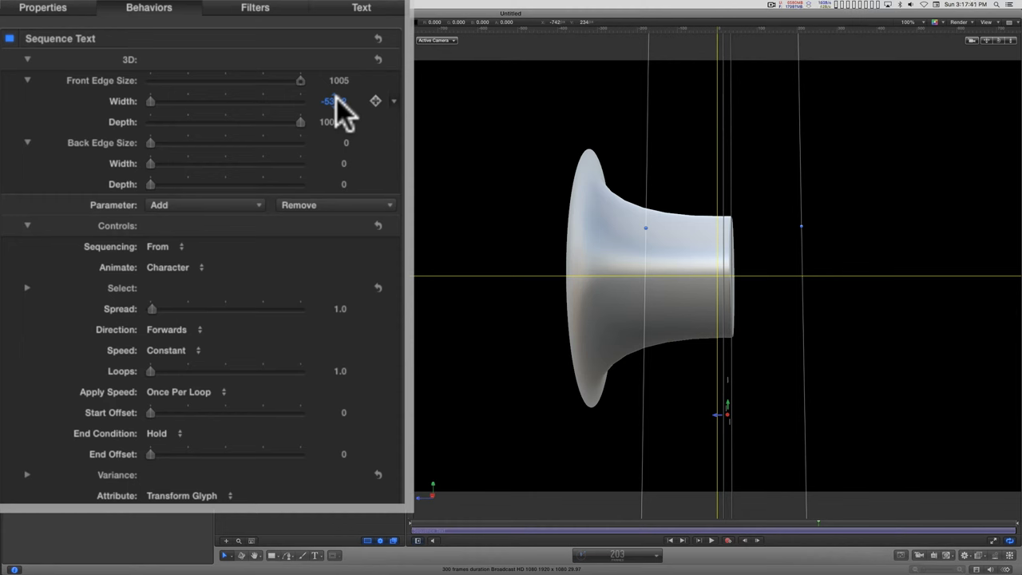
{"action": "left_click_drag", "start_coordinate": [334, 120], "coordinate": [336, 124]}
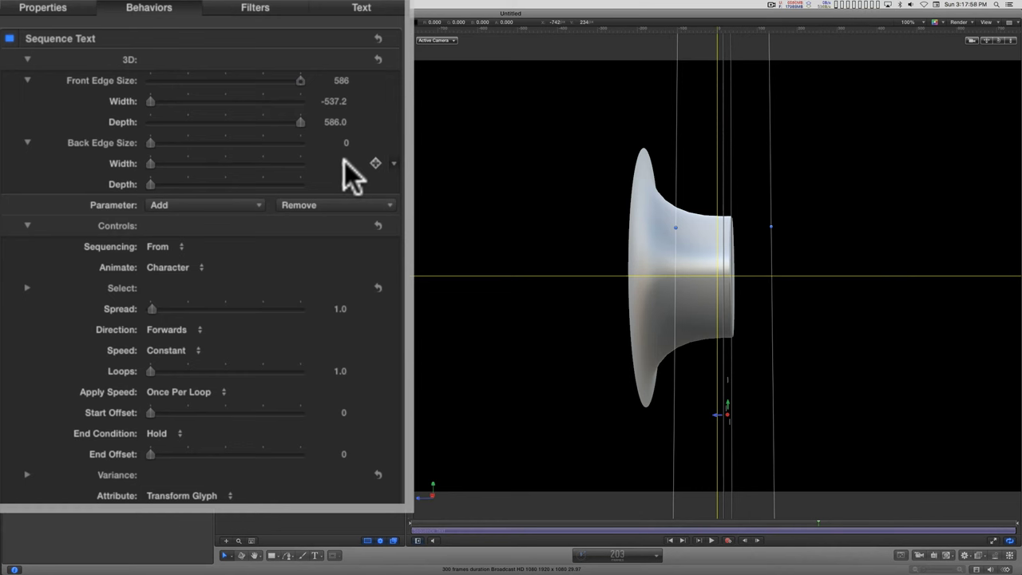
{"action": "left_click_drag", "start_coordinate": [344, 160], "coordinate": [334, 163]}
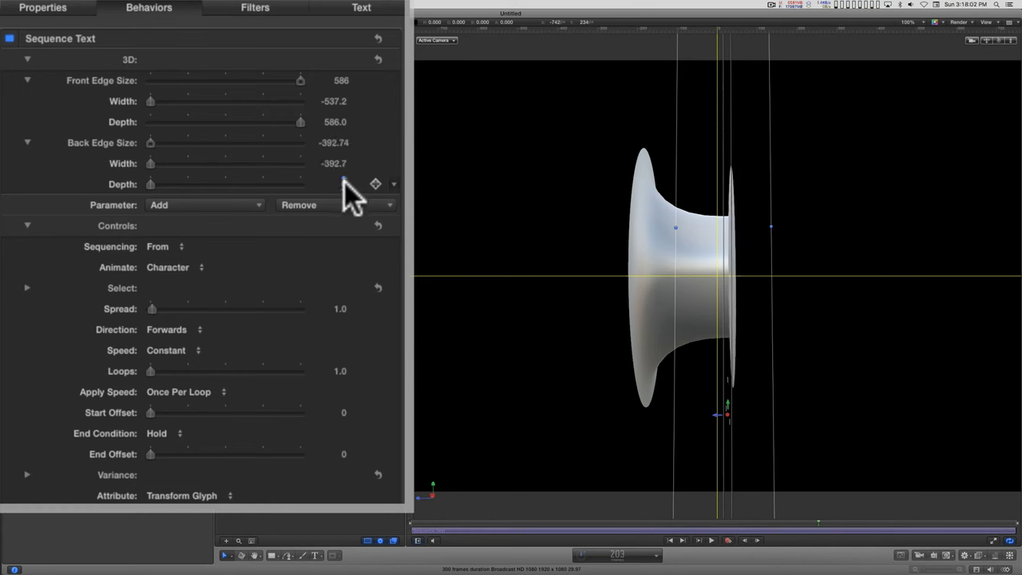
Set the back edge depth in Sequence Text to 1652 and view the resulting shape upright
{"action": "left_click_drag", "start_coordinate": [344, 181], "coordinate": [353, 180]}
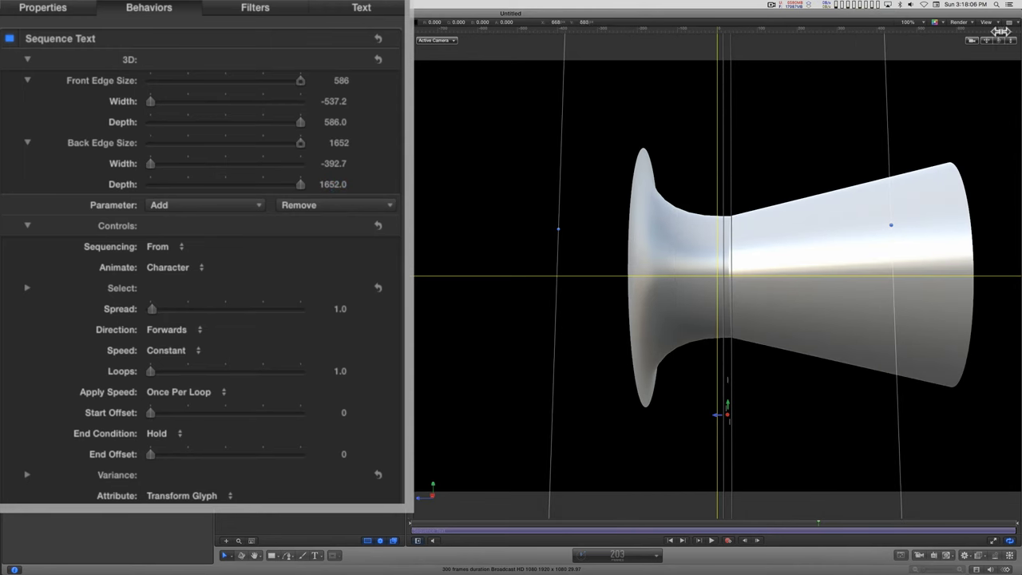
{"action": "left_click_drag", "start_coordinate": [1002, 42], "coordinate": [999, 63]}
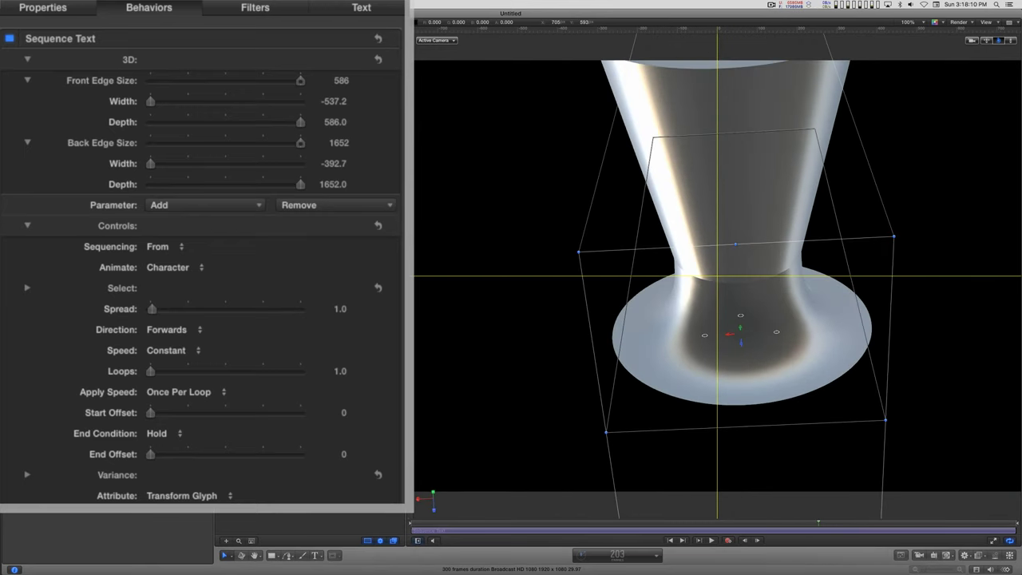
{"action": "double_click", "coordinate": [1008, 44]}
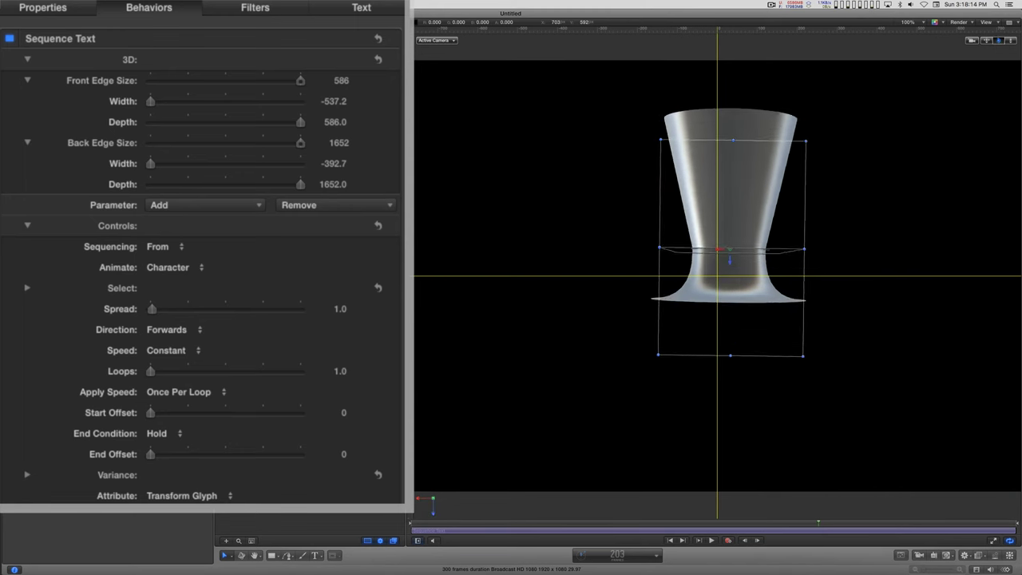
Change the 3D text's back edge to Concave and set the text depth to 170.8
{"action": "left_click", "coordinate": [361, 8]}
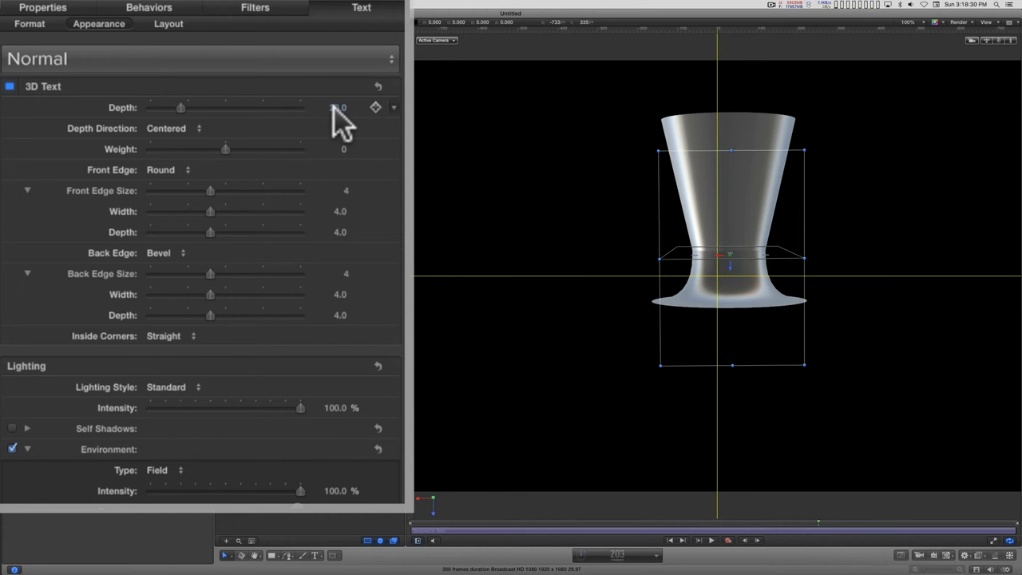
{"action": "mouse_move", "coordinate": [335, 108]}
{"action": "left_mouse_down"}
{"action": "mouse_move", "coordinate": [375, 107]}
{"action": "mouse_move", "coordinate": [334, 109]}
{"action": "left_mouse_up"}
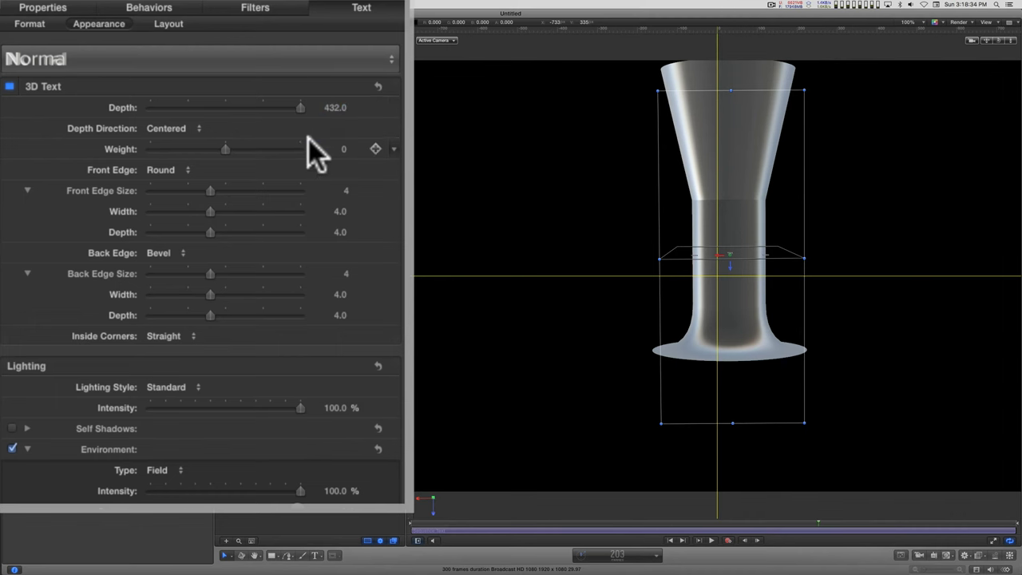
{"action": "left_click", "coordinate": [166, 254]}
{"action": "left_click", "coordinate": [173, 306]}
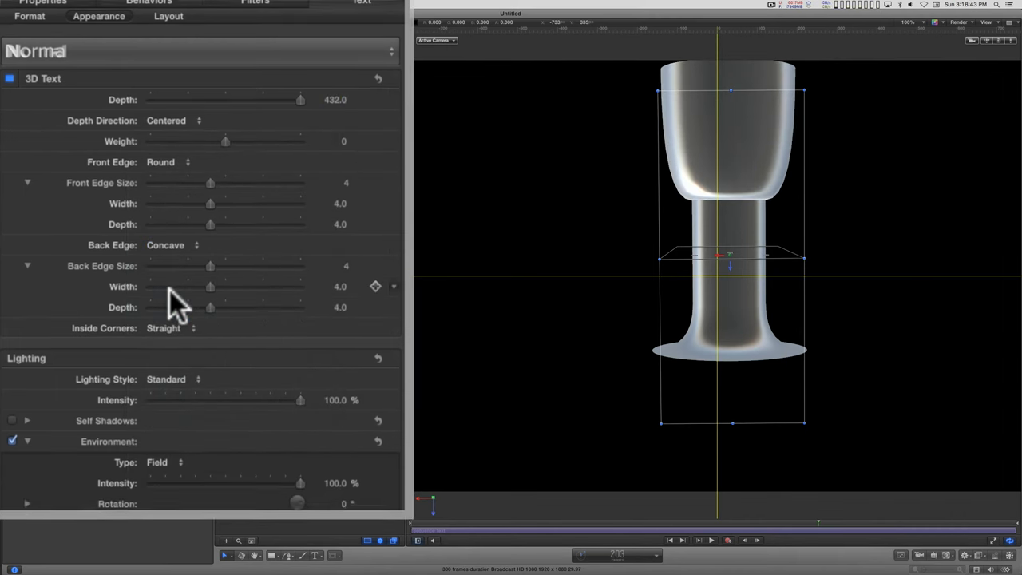
{"action": "scroll", "coordinate": [170, 290], "scroll_direction": "down", "scroll_amount": 3}
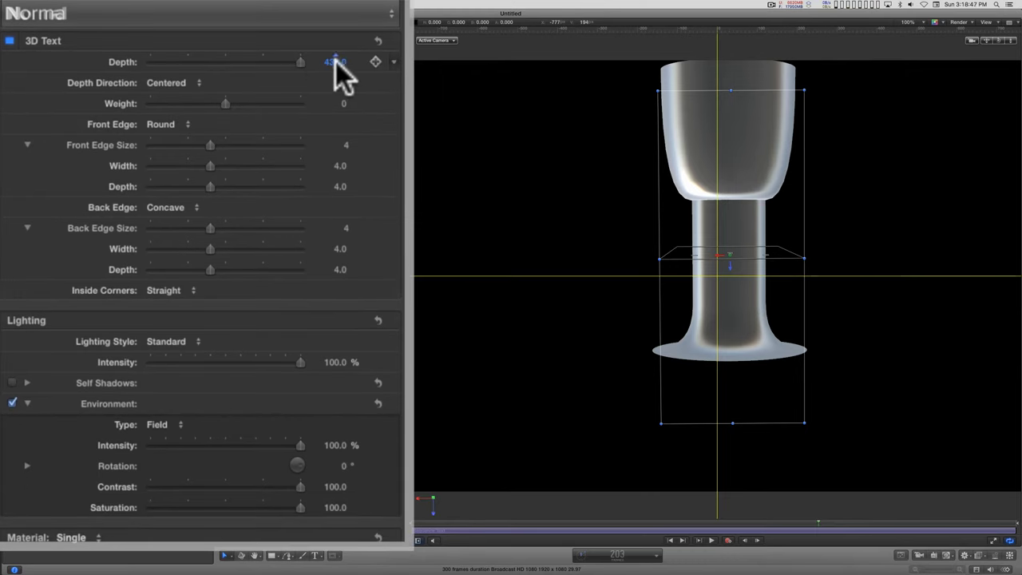
{"action": "left_click_drag", "start_coordinate": [336, 61], "coordinate": [336, 103]}
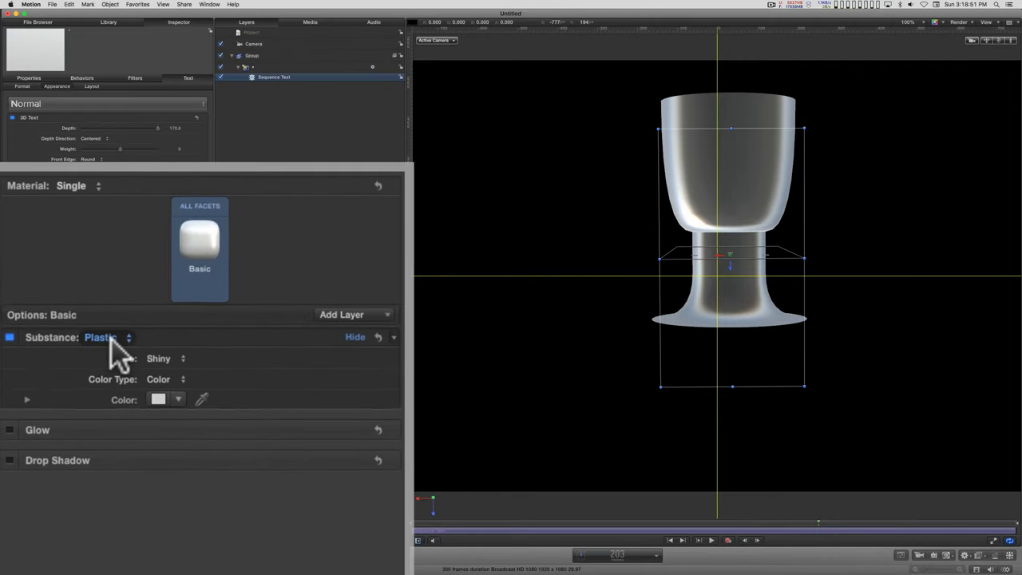
Change the goblet's material substance to Metal of type Gold
{"action": "left_click", "coordinate": [109, 339]}
{"action": "left_click", "coordinate": [105, 324]}
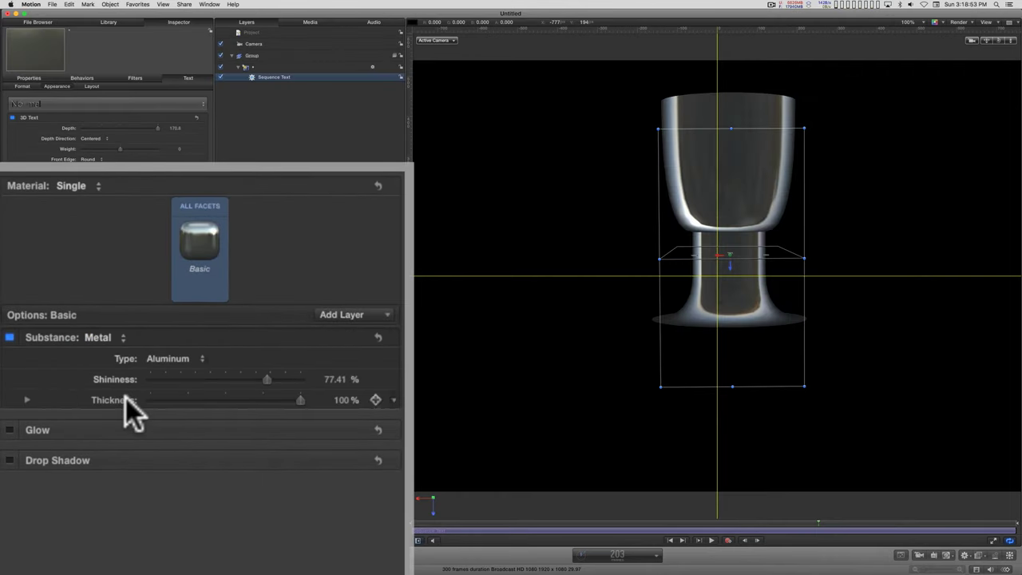
{"action": "left_click", "coordinate": [174, 358]}
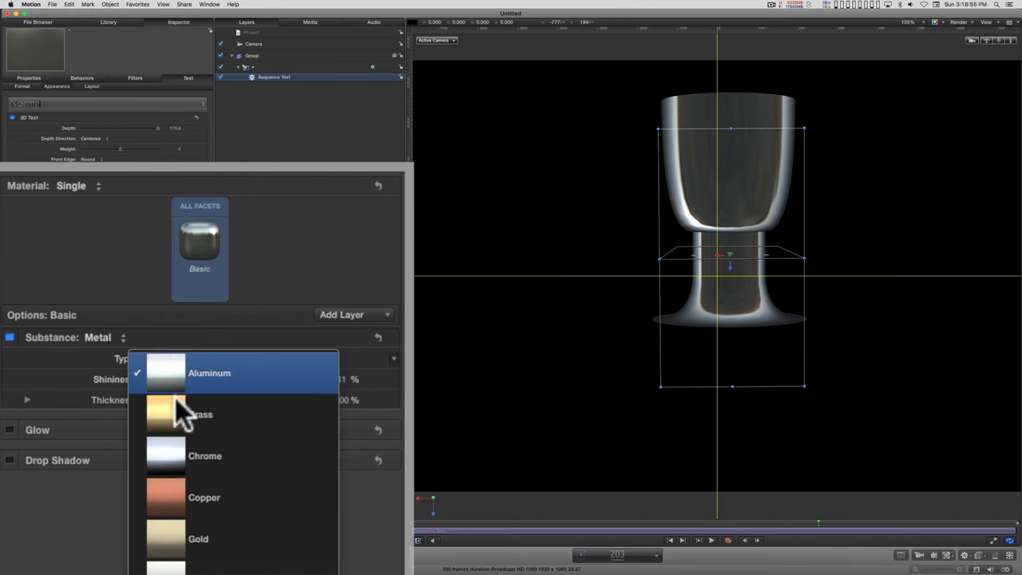
{"action": "left_click", "coordinate": [185, 532]}
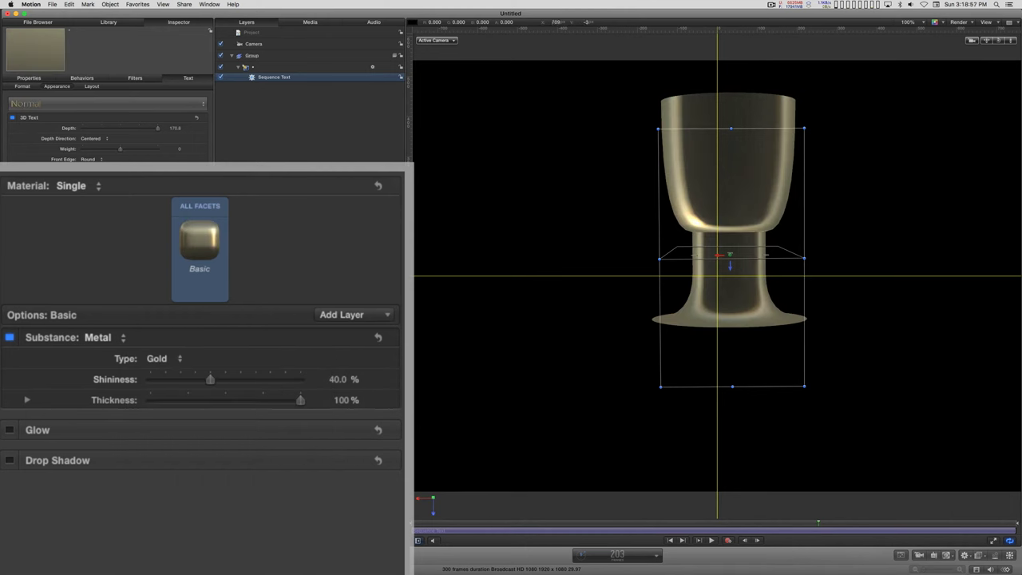
{"action": "mouse_move", "coordinate": [1000, 40]}
{"action": "left_mouse_down"}
{"action": "mouse_move", "coordinate": [1014, 84]}
{"action": "mouse_move", "coordinate": [986, 75]}
{"action": "mouse_move", "coordinate": [991, 58]}
{"action": "mouse_move", "coordinate": [982, 50]}
{"action": "left_mouse_up"}
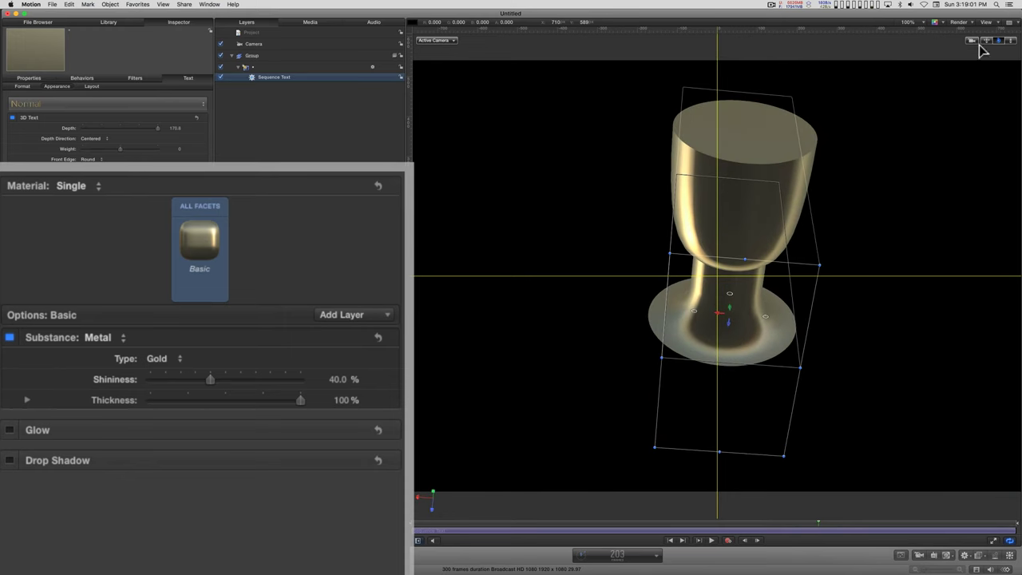
Switch the material to Multiple and give the back facet a Generic substance with 0% opacity to open up the cup
{"action": "left_click", "coordinate": [63, 188]}
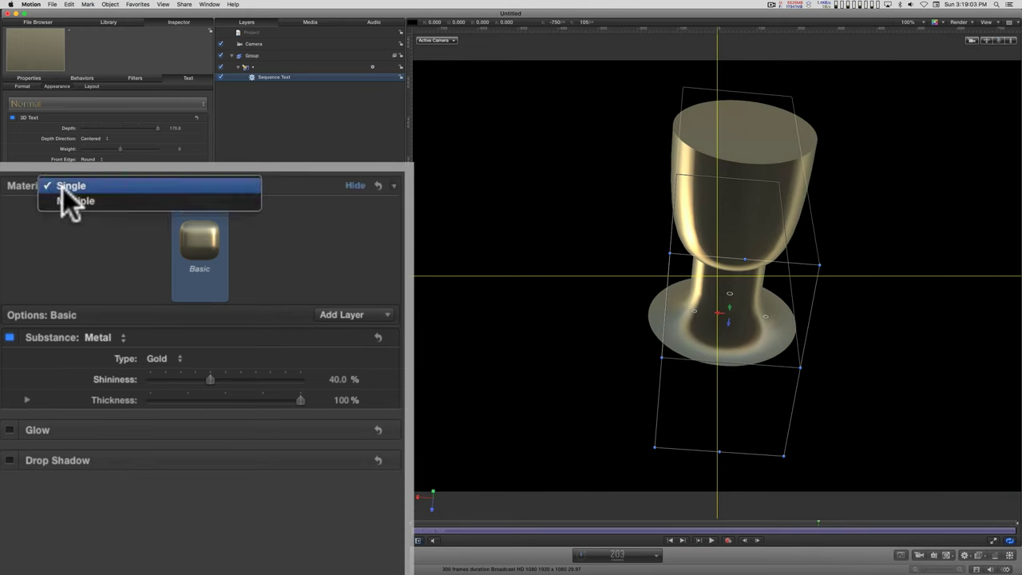
{"action": "left_click", "coordinate": [62, 197]}
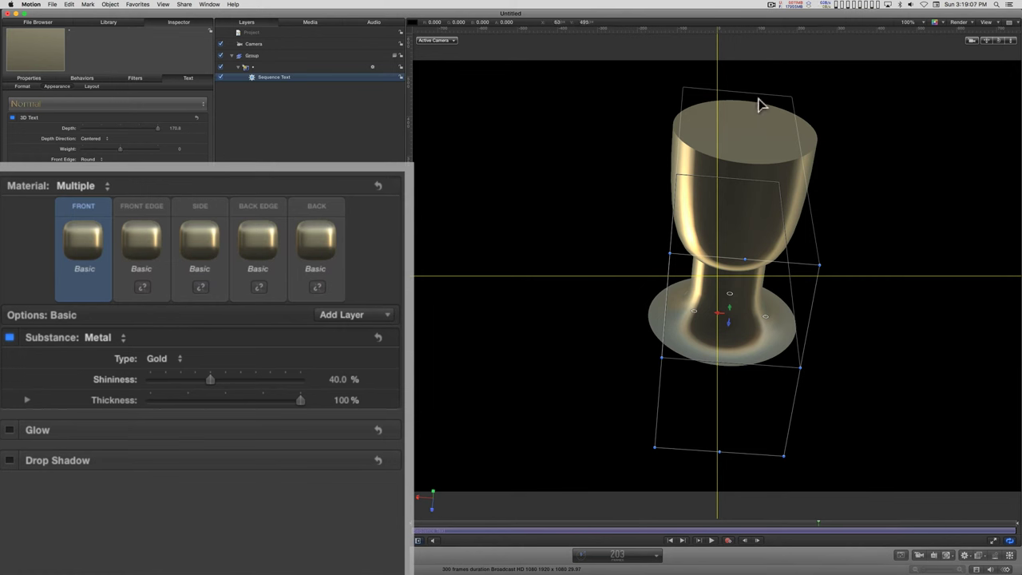
{"action": "left_click", "coordinate": [331, 204]}
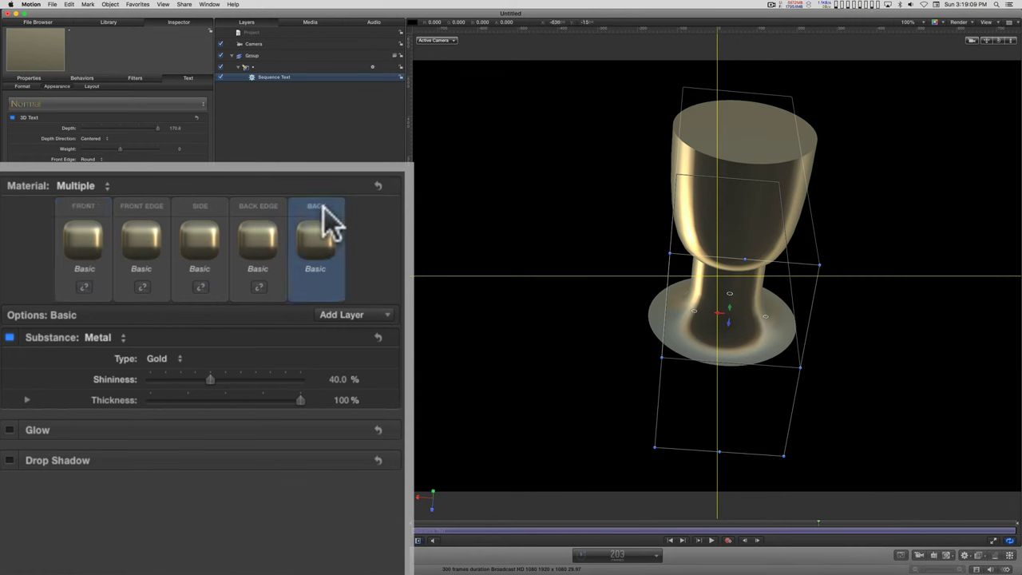
{"action": "left_click", "coordinate": [105, 338]}
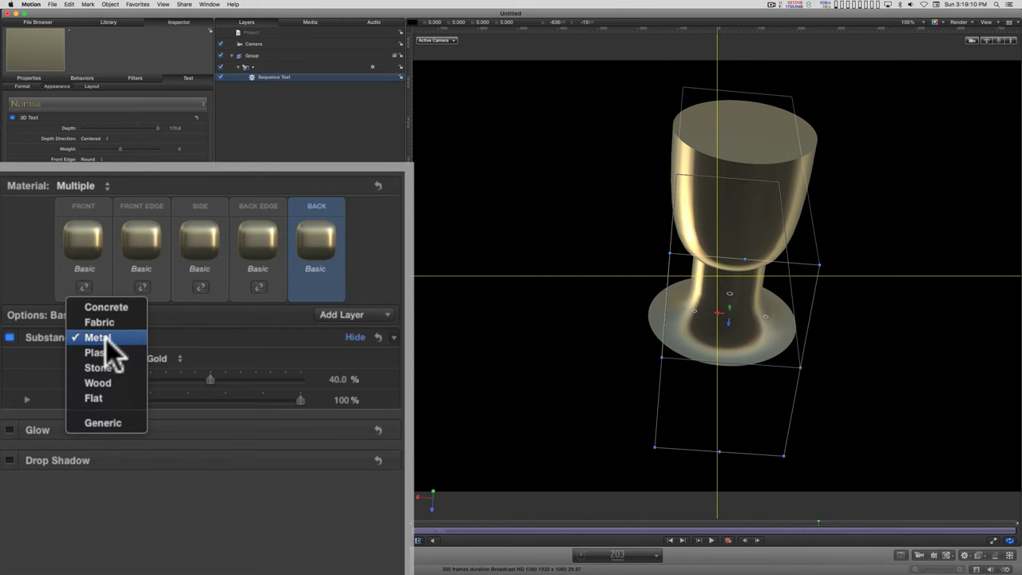
{"action": "left_click", "coordinate": [105, 421]}
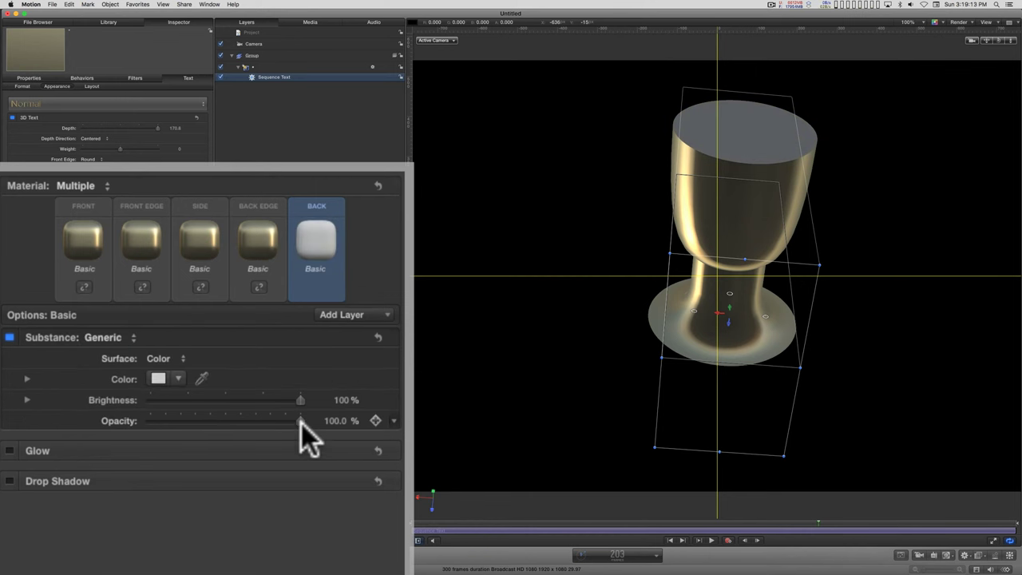
{"action": "left_click_drag", "start_coordinate": [300, 421], "coordinate": [101, 420]}
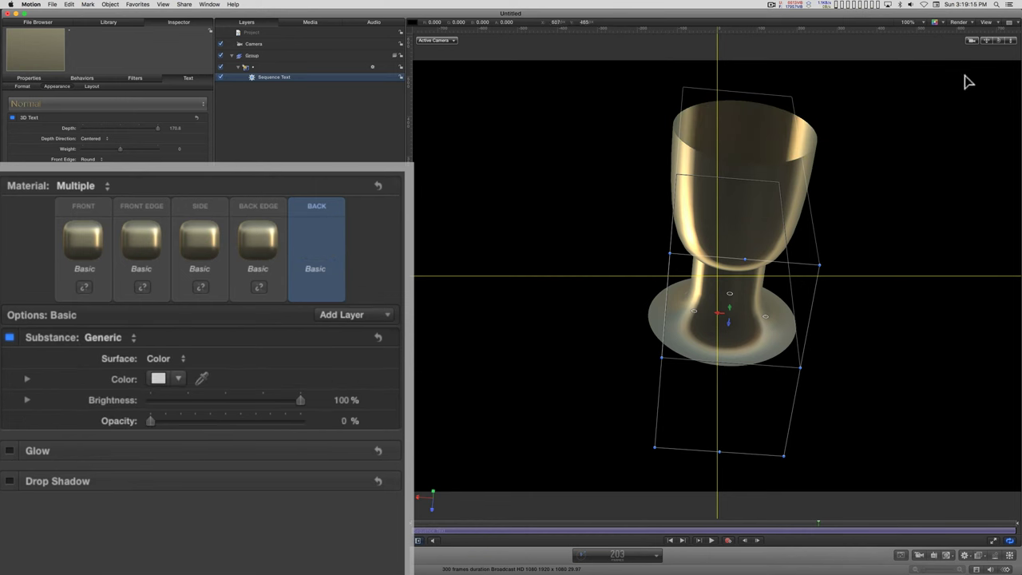
{"action": "mouse_move", "coordinate": [999, 40]}
{"action": "left_mouse_down"}
{"action": "mouse_move", "coordinate": [981, 104]}
{"action": "mouse_move", "coordinate": [998, 116]}
{"action": "mouse_move", "coordinate": [996, 20]}
{"action": "mouse_move", "coordinate": [938, 40]}
{"action": "mouse_move", "coordinate": [981, 60]}
{"action": "mouse_move", "coordinate": [994, 48]}
{"action": "mouse_move", "coordinate": [981, 94]}
{"action": "mouse_move", "coordinate": [1018, 64]}
{"action": "mouse_move", "coordinate": [990, 63]}
{"action": "mouse_move", "coordinate": [998, 48]}
{"action": "left_mouse_up"}
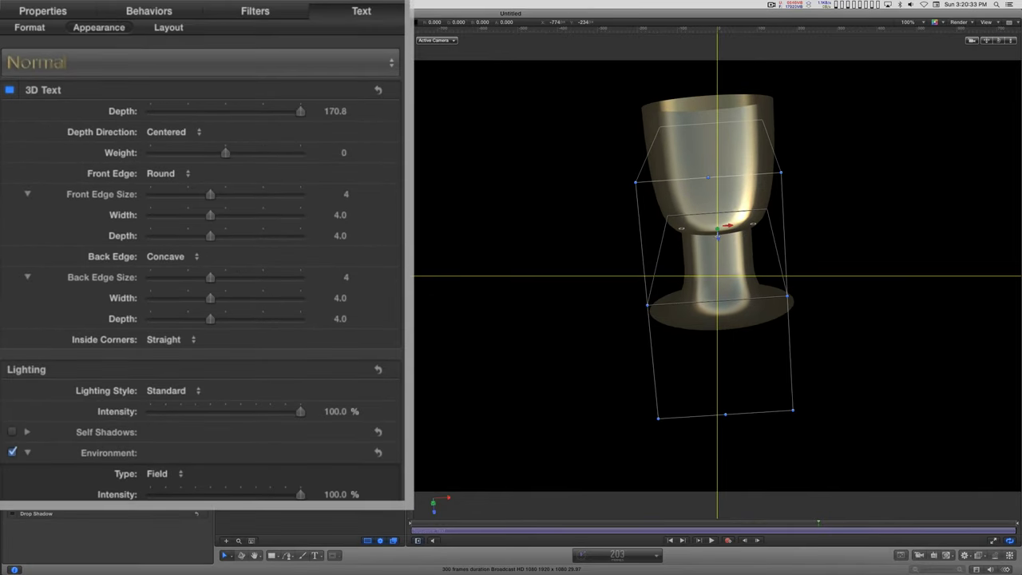
Play the goblet animation and try changing the Sequence Text sequencing to To
{"action": "left_click", "coordinate": [707, 540]}
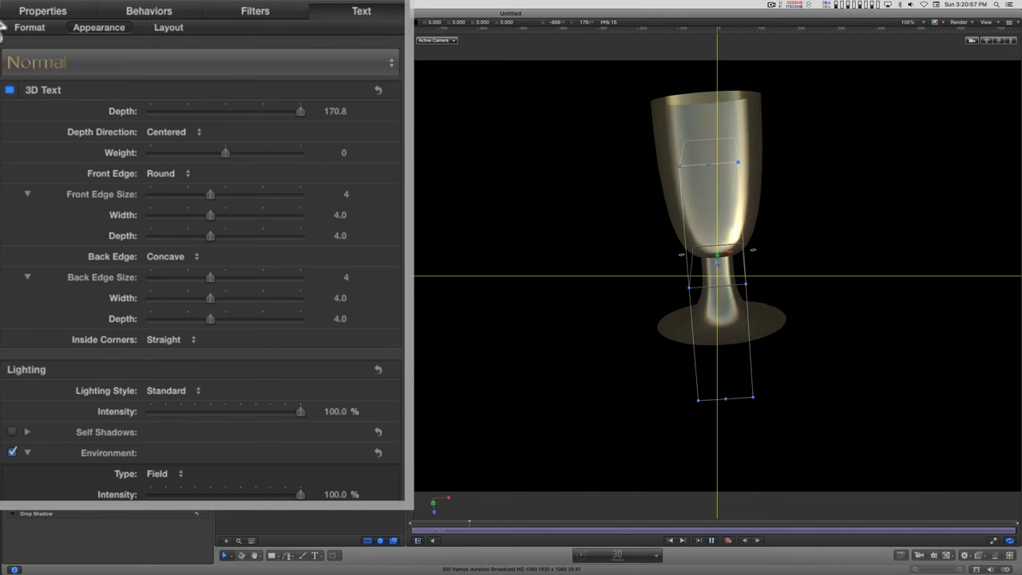
{"action": "left_click", "coordinate": [33, 28]}
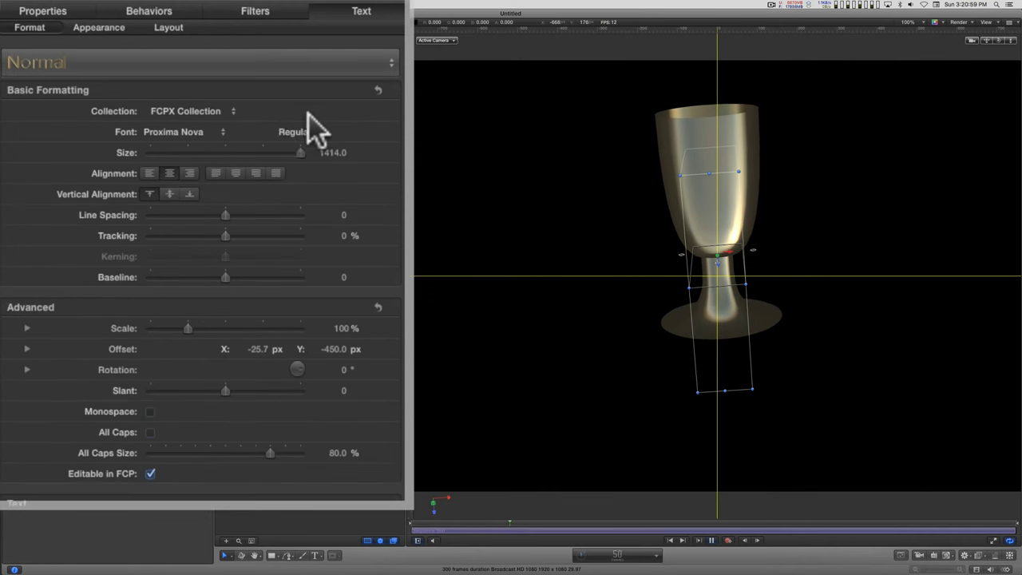
{"action": "left_click", "coordinate": [145, 10]}
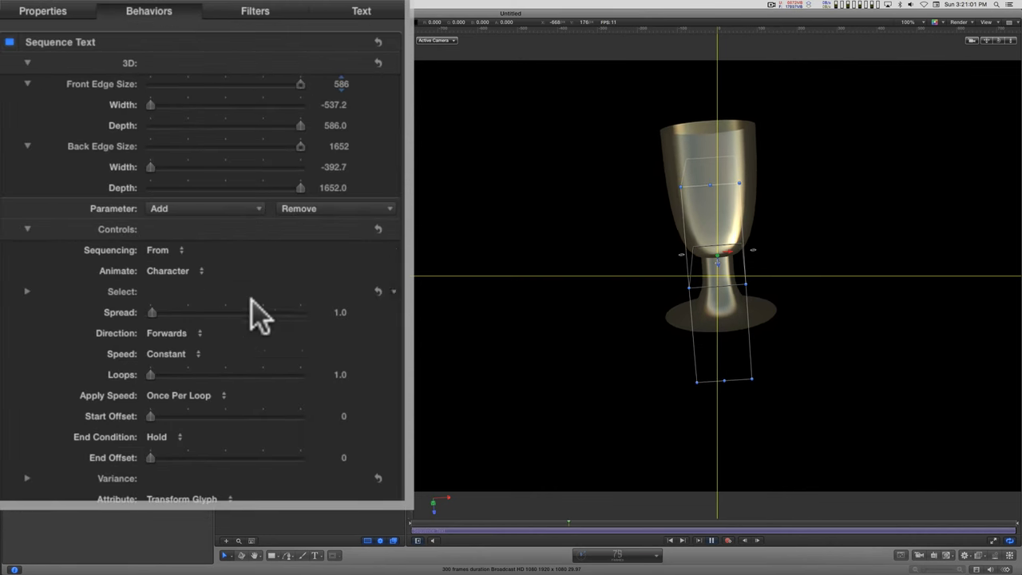
{"action": "left_click", "coordinate": [157, 253]}
{"action": "left_click", "coordinate": [158, 235]}
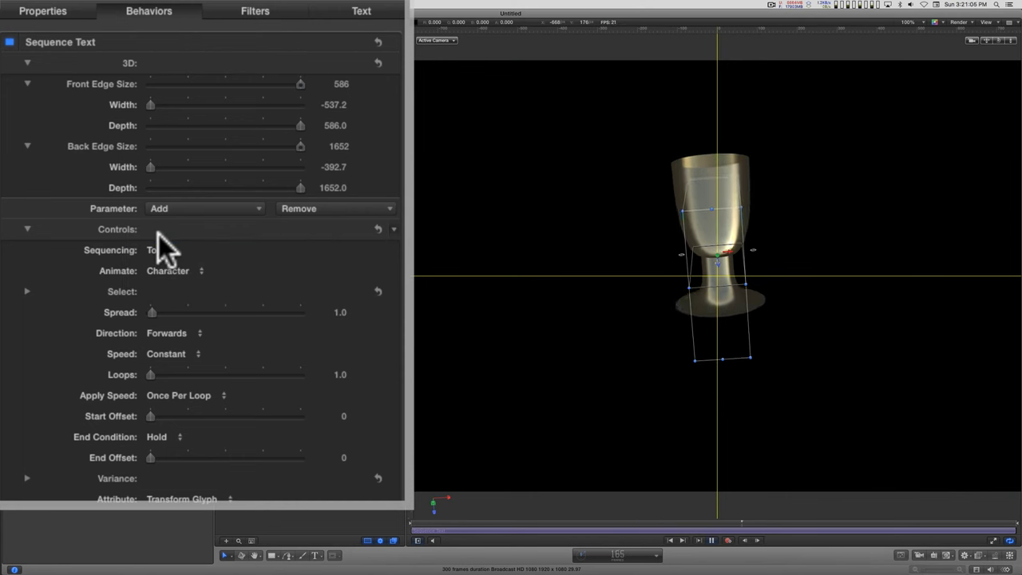
{"action": "key", "text": "space"}
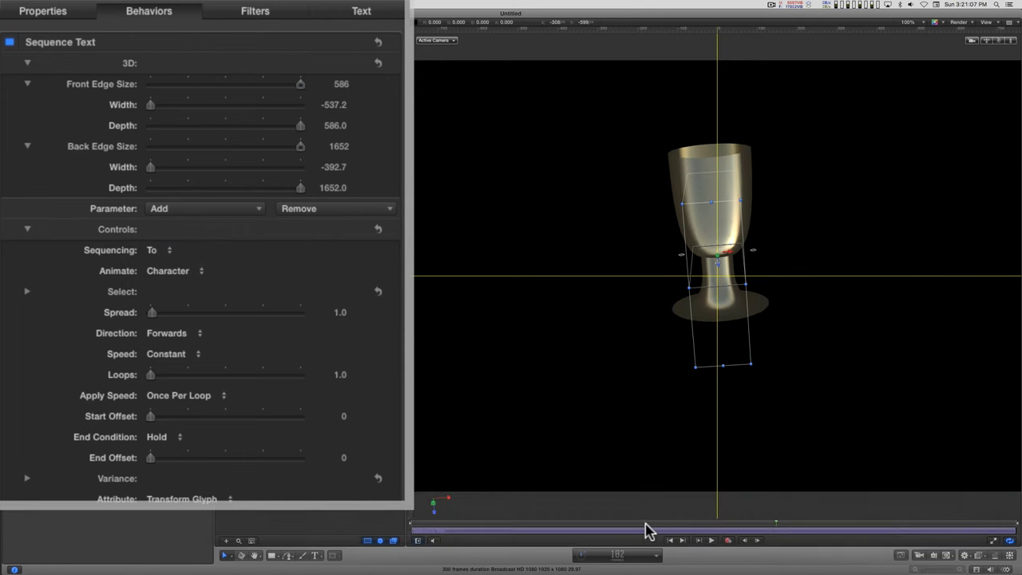
Play the animation from the first frame to review how the goblet grows, and return to the start
{"action": "left_click_drag", "start_coordinate": [645, 523], "coordinate": [395, 515]}
{"action": "key", "text": "space"}
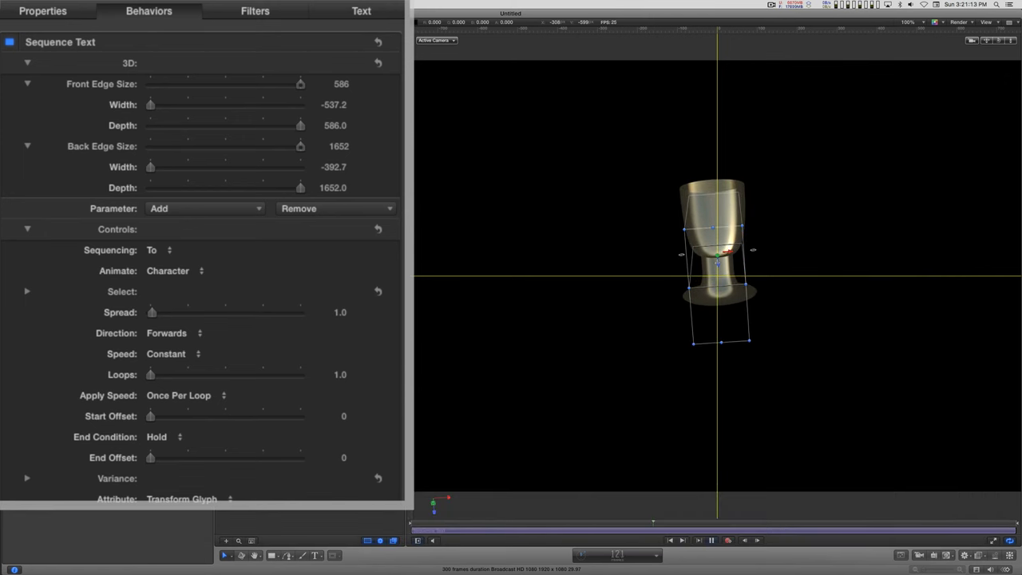
{"action": "key", "text": "space"}
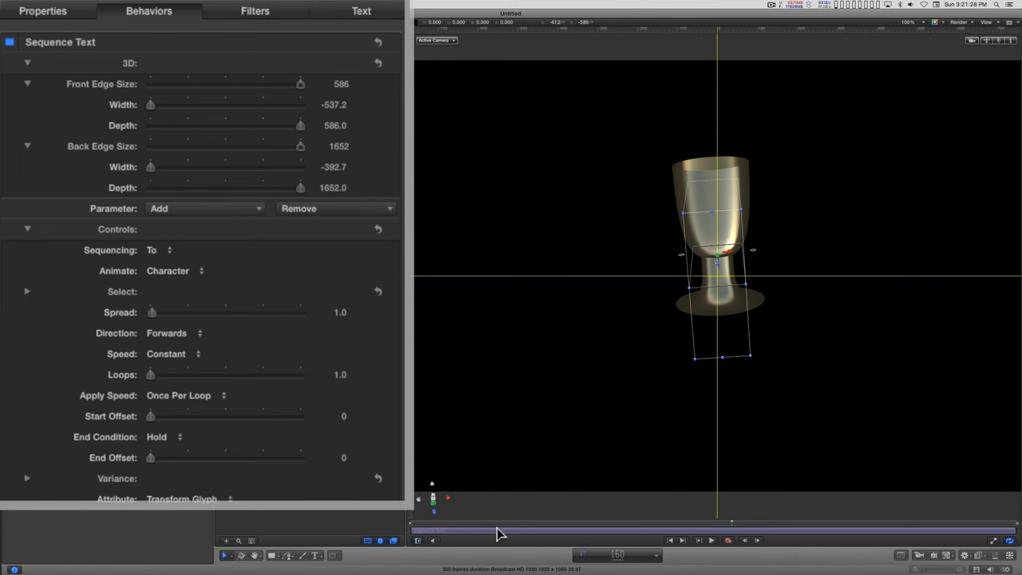
{"action": "left_click_drag", "start_coordinate": [482, 521], "coordinate": [322, 507]}
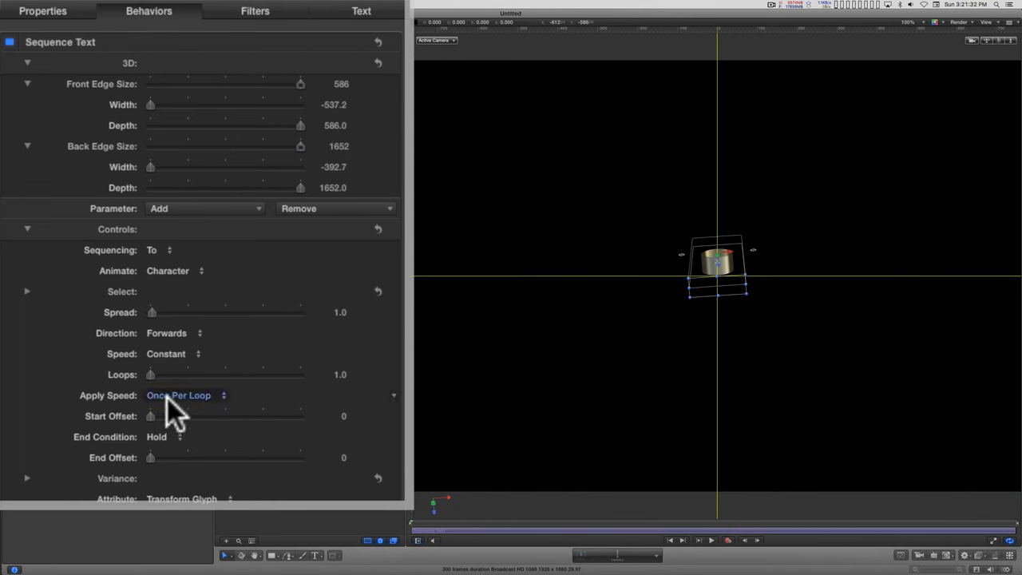
Set the Sequence Text speed to Custom and the sequencing to From, and check the goblet in playback
{"action": "left_click", "coordinate": [160, 355]}
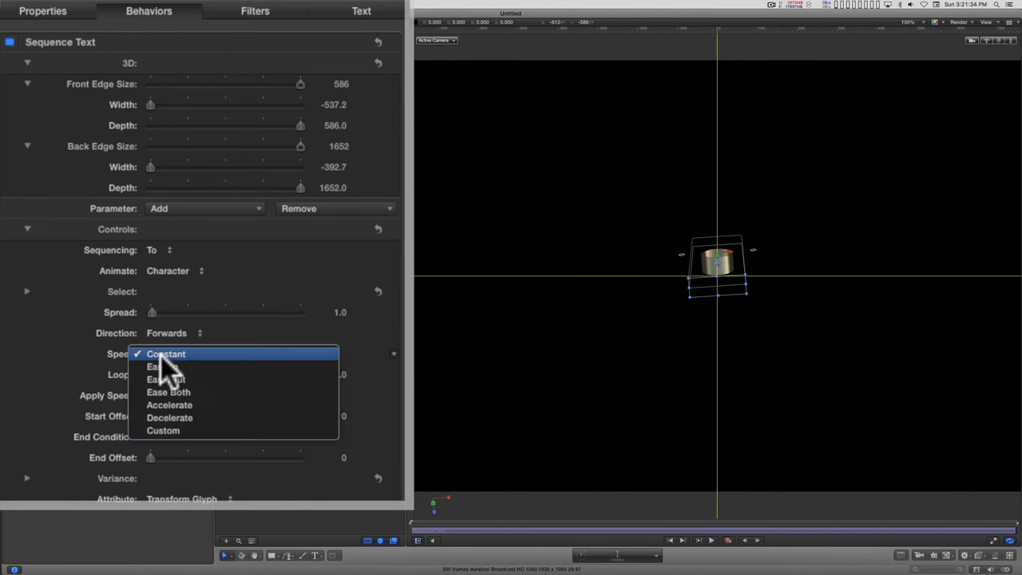
{"action": "left_click", "coordinate": [165, 430]}
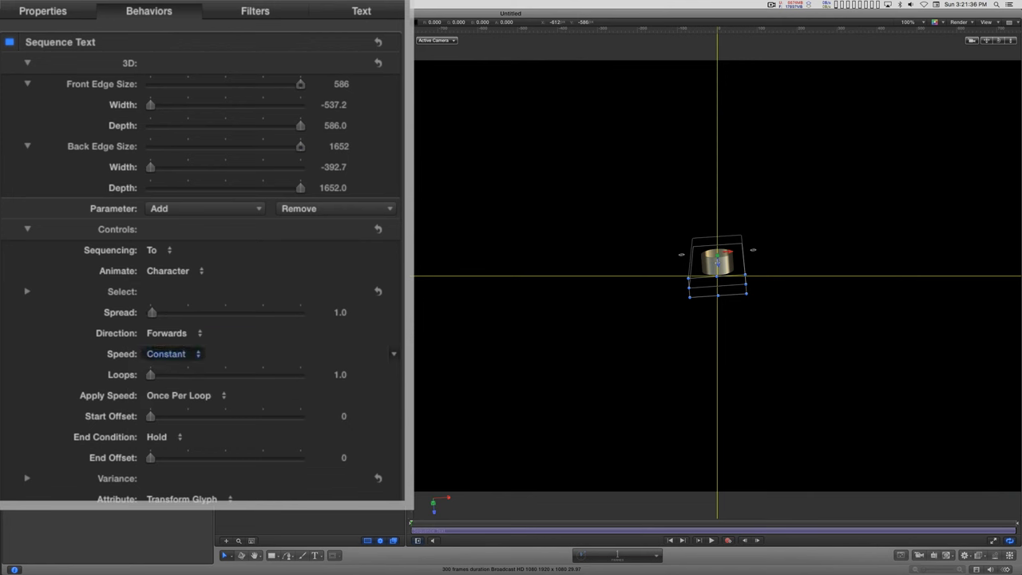
{"action": "left_click", "coordinate": [160, 252]}
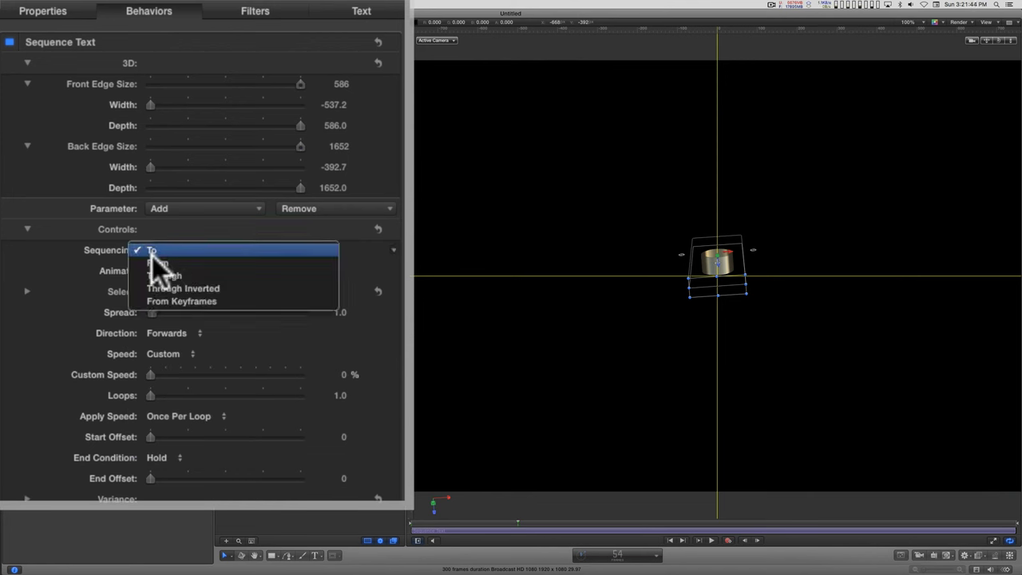
{"action": "left_click", "coordinate": [164, 260]}
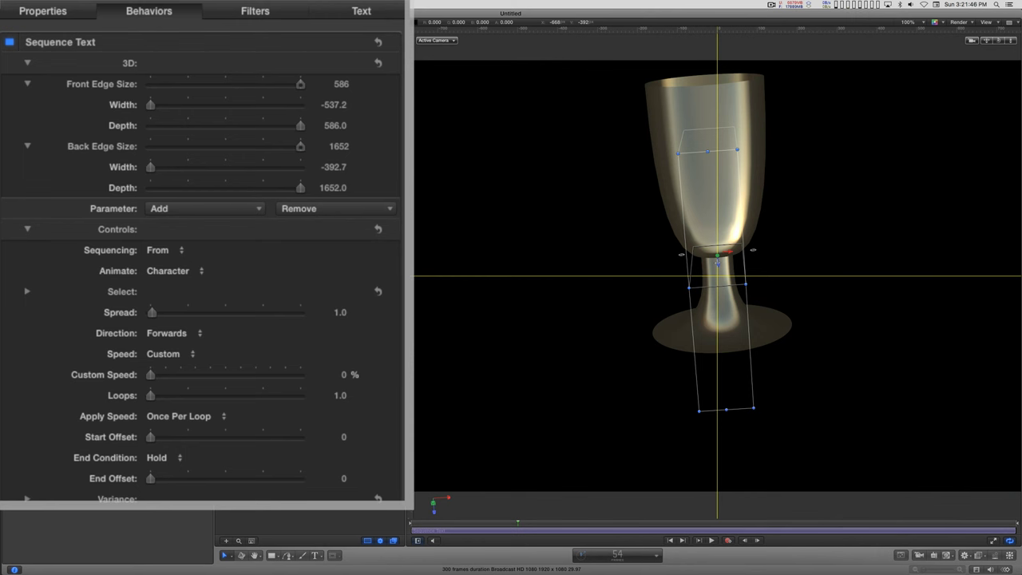
{"action": "key", "text": "space"}
{"action": "mouse_move", "coordinate": [999, 40]}
{"action": "left_mouse_down"}
{"action": "mouse_move", "coordinate": [982, 49]}
{"action": "mouse_move", "coordinate": [978, 95]}
{"action": "mouse_move", "coordinate": [998, 56]}
{"action": "mouse_move", "coordinate": [971, 58]}
{"action": "mouse_move", "coordinate": [990, 79]}
{"action": "mouse_move", "coordinate": [975, 49]}
{"action": "mouse_move", "coordinate": [1004, 47]}
{"action": "mouse_move", "coordinate": [990, 47]}
{"action": "left_mouse_up"}
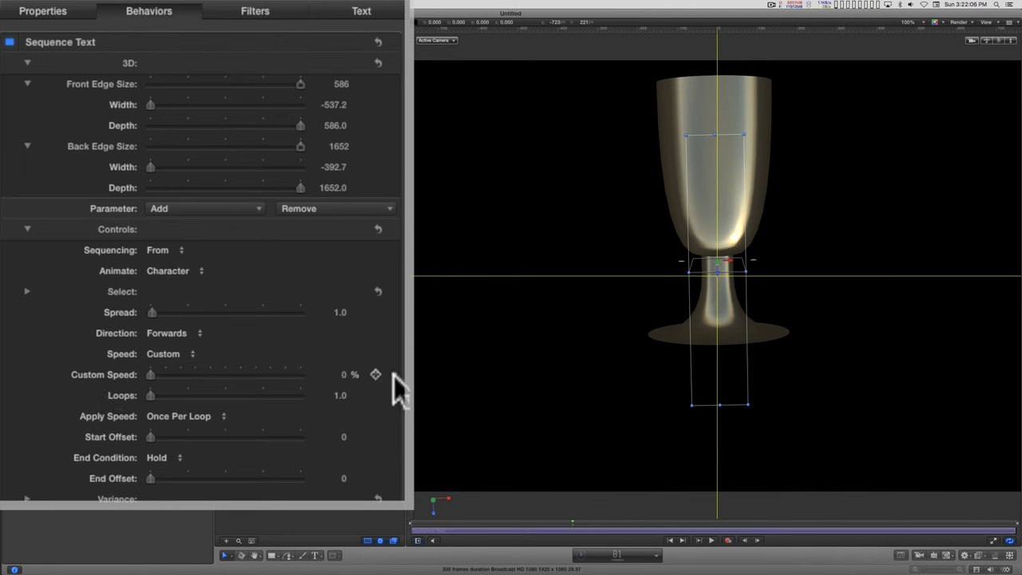
Add a Custom Speed keyframe of 0% at the first frame of the project
{"action": "left_click_drag", "start_coordinate": [513, 521], "coordinate": [380, 509]}
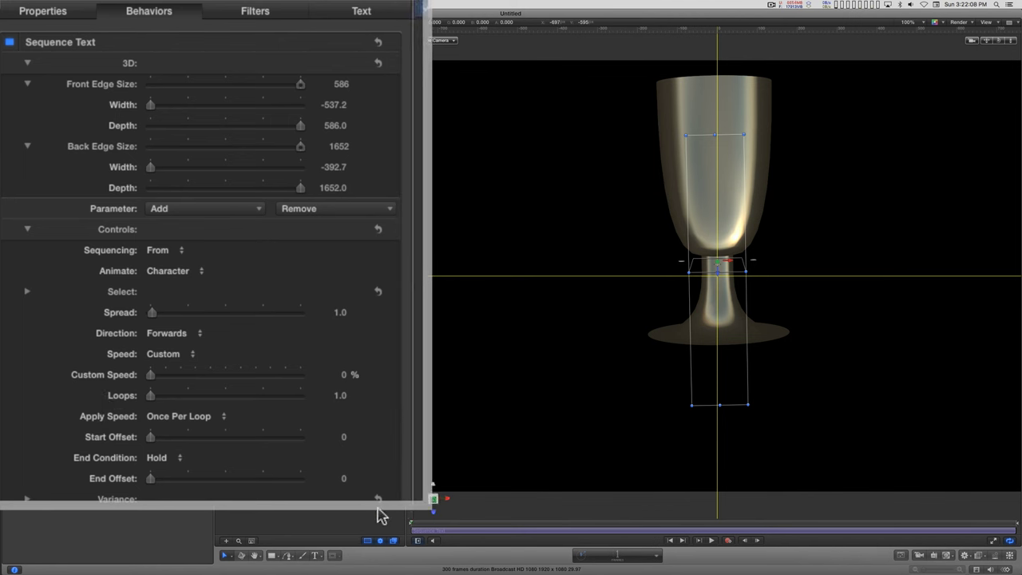
{"action": "left_click", "coordinate": [395, 376]}
{"action": "left_click", "coordinate": [524, 390]}
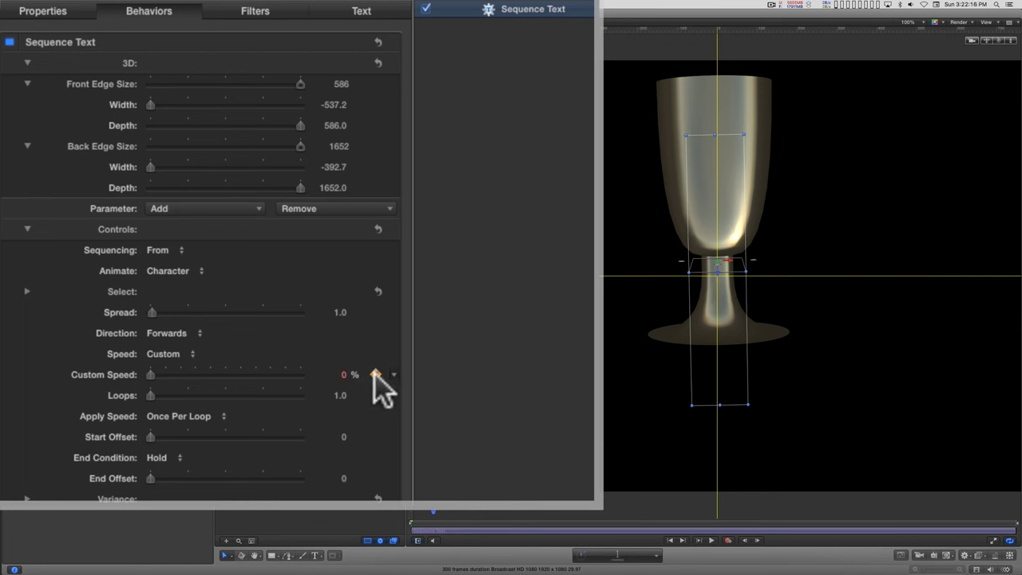
{"action": "key", "text": "F5"}
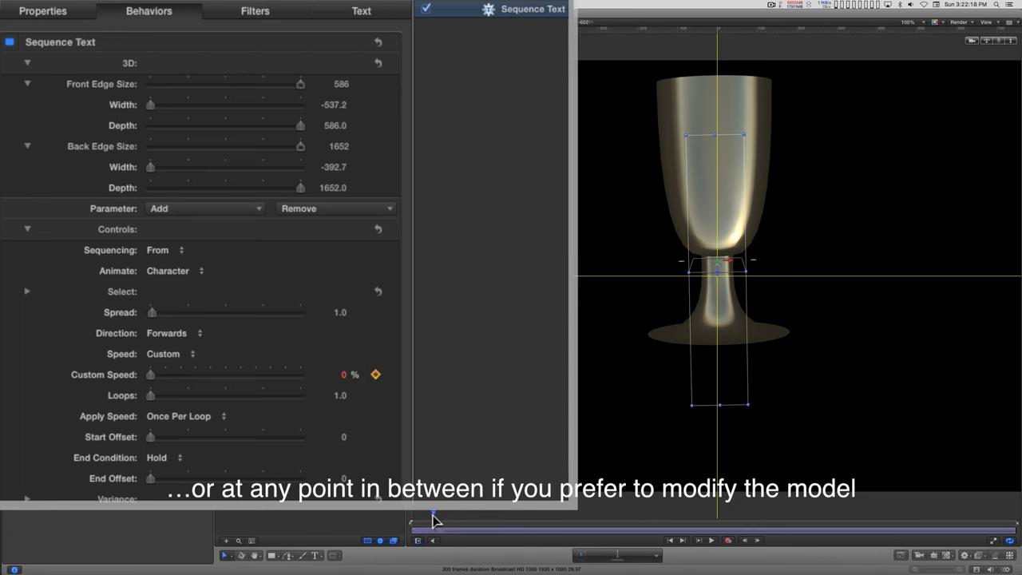
Play back the project and view the goblet from above to inspect the inside of the cup and its base
{"action": "key", "text": "space"}
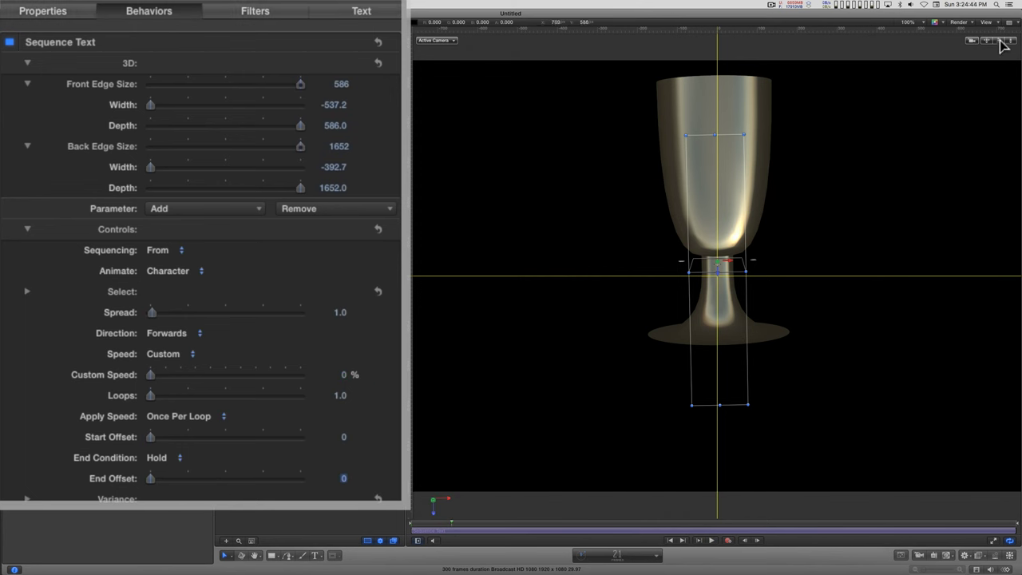
{"action": "left_click_drag", "start_coordinate": [1000, 40], "coordinate": [973, 77]}
{"action": "mouse_move", "coordinate": [998, 41]}
{"action": "left_mouse_down"}
{"action": "mouse_move", "coordinate": [1019, 46]}
{"action": "mouse_move", "coordinate": [1008, 46]}
{"action": "left_mouse_up"}
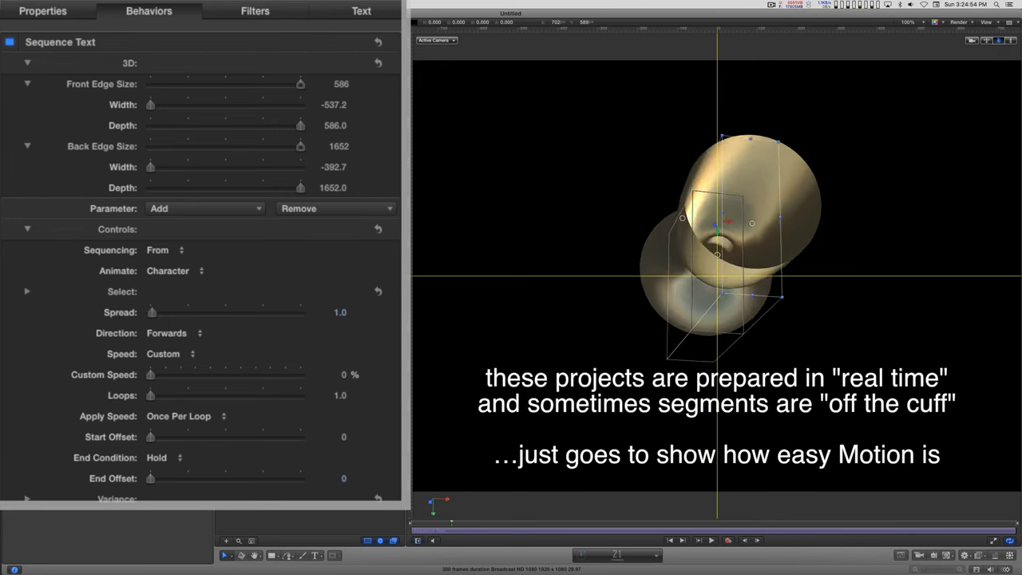
{"action": "left_click_drag", "start_coordinate": [986, 47], "coordinate": [977, 54]}
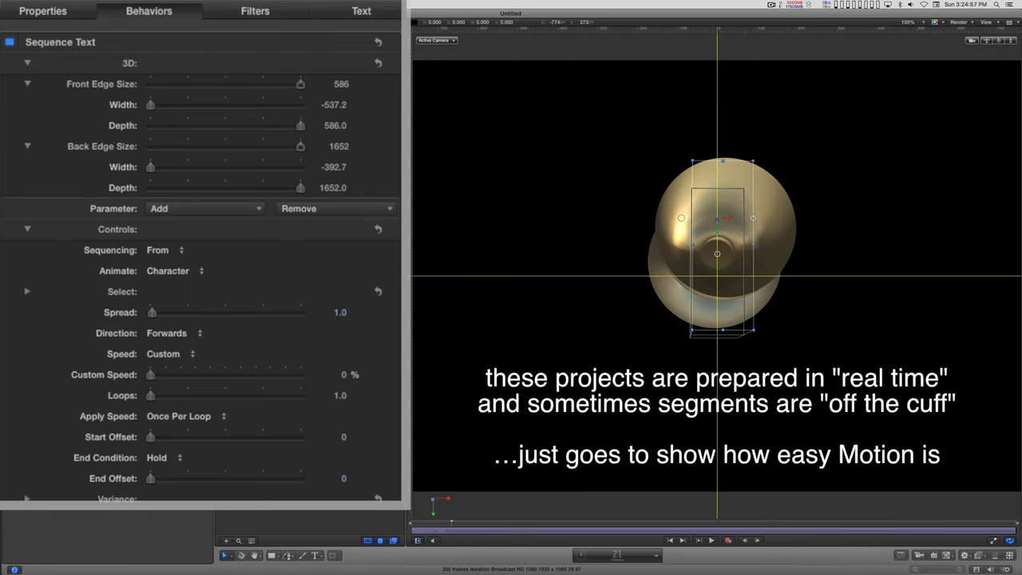
Link the text's Front material to its Back material, which uses the Generic substance at 0% opacity
{"action": "left_click", "coordinate": [360, 12]}
{"action": "left_click", "coordinate": [110, 28]}
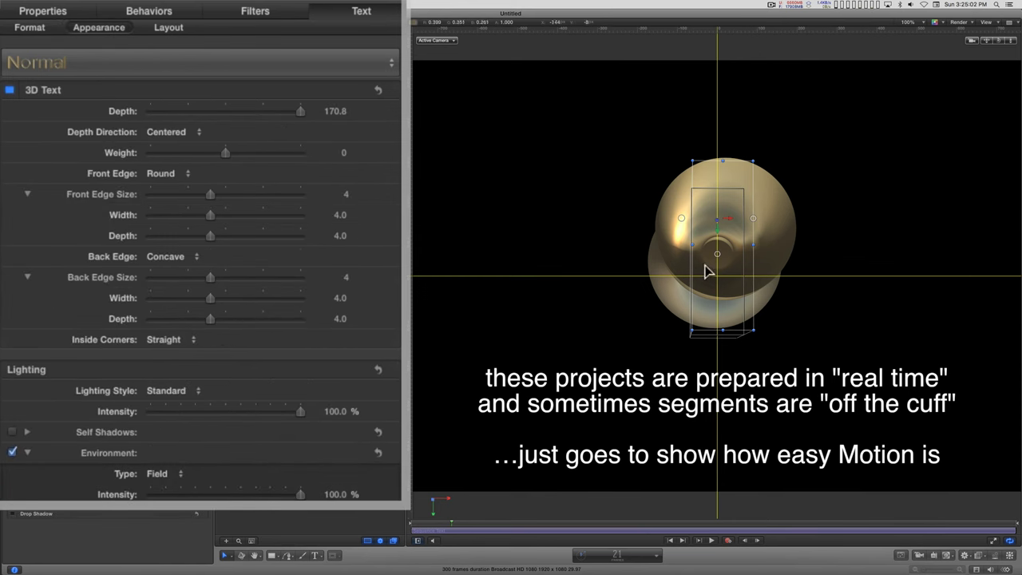
{"action": "left_click", "coordinate": [315, 291]}
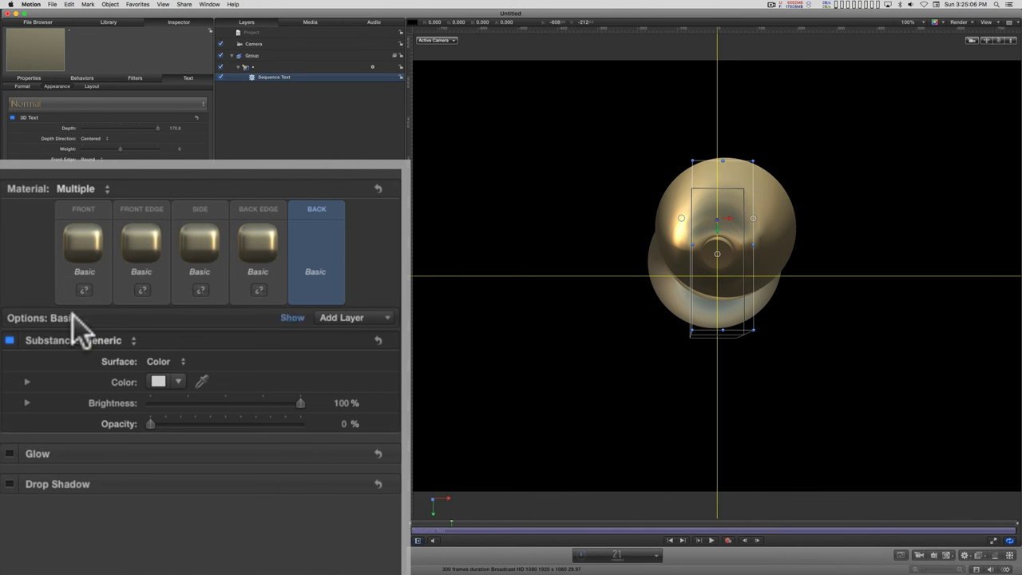
{"action": "left_click", "coordinate": [86, 293], "text": "super"}
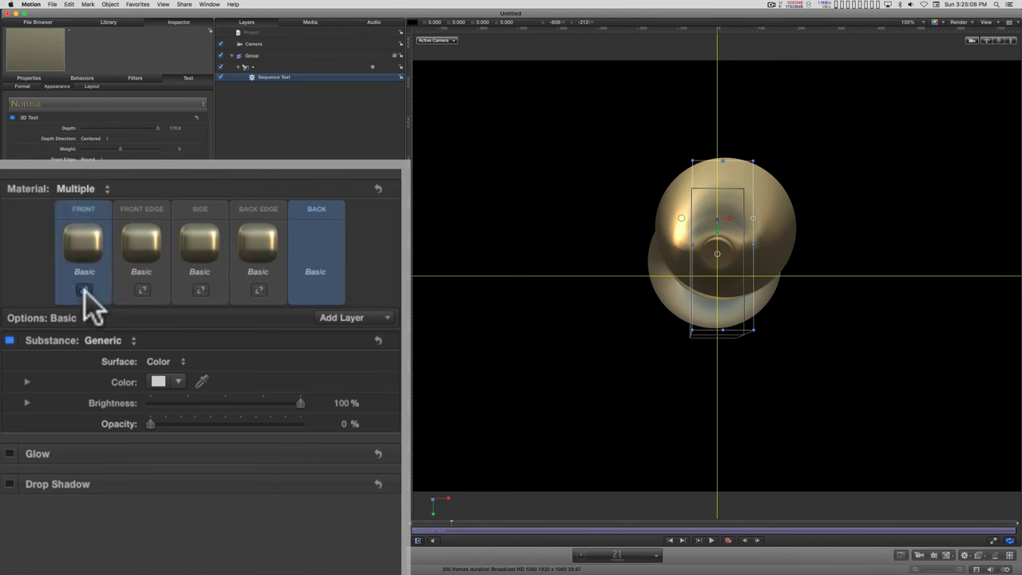
{"action": "left_click", "coordinate": [85, 292]}
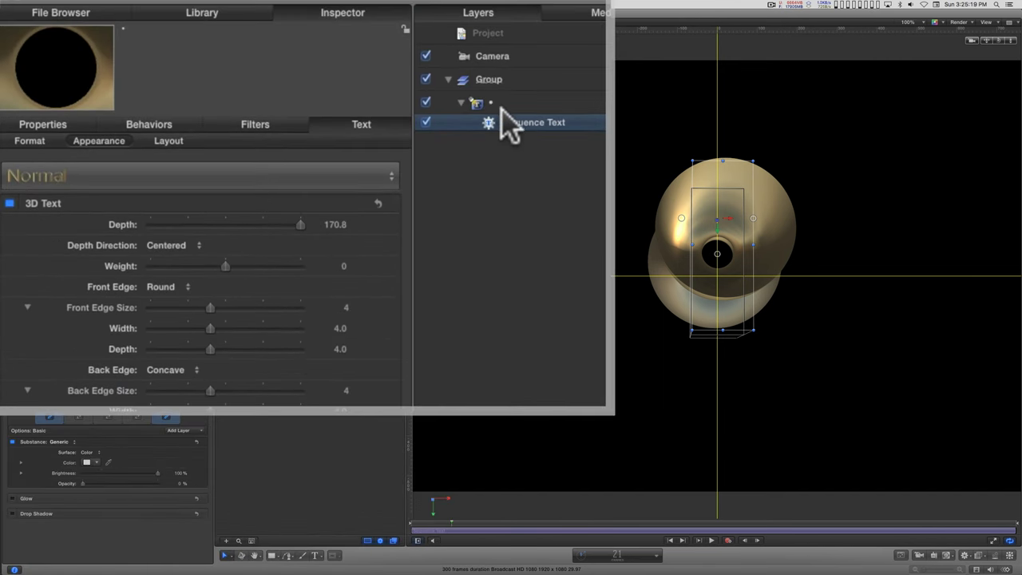
Duplicate the goblet's text layer and disable the Sequence Text behavior on the copy
{"action": "left_click", "coordinate": [476, 102]}
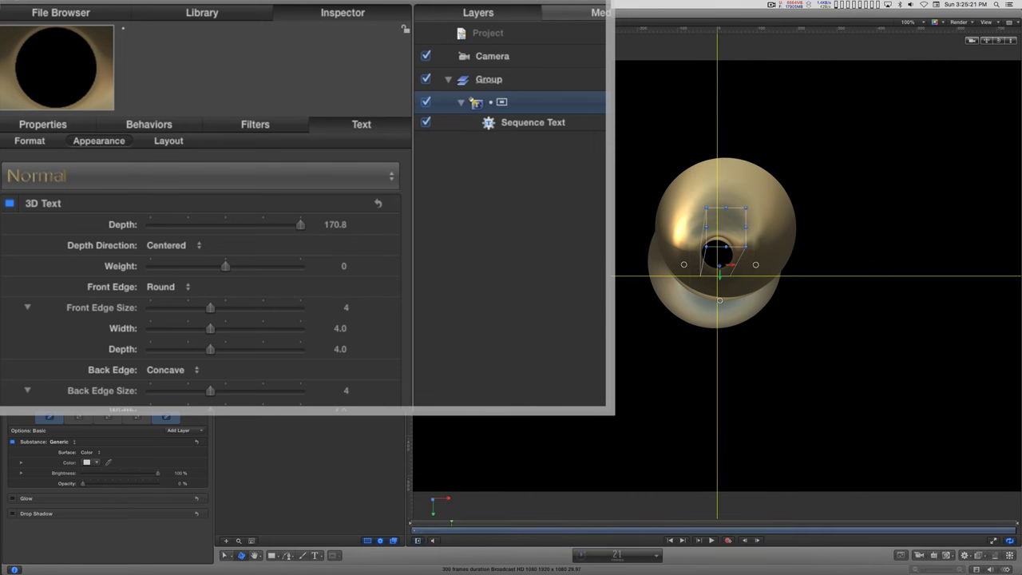
{"action": "key", "text": "super+d"}
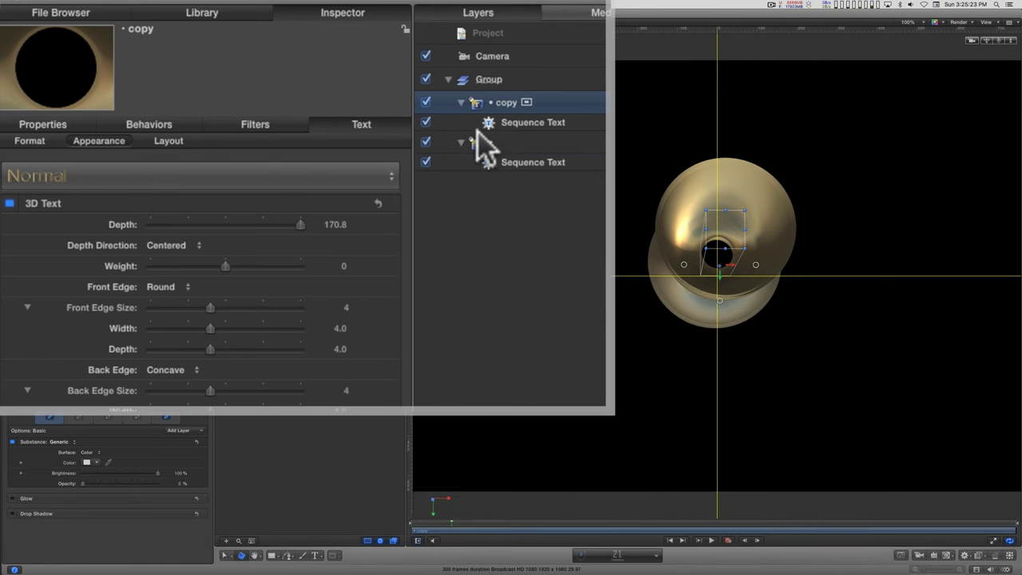
{"action": "left_click", "coordinate": [426, 122]}
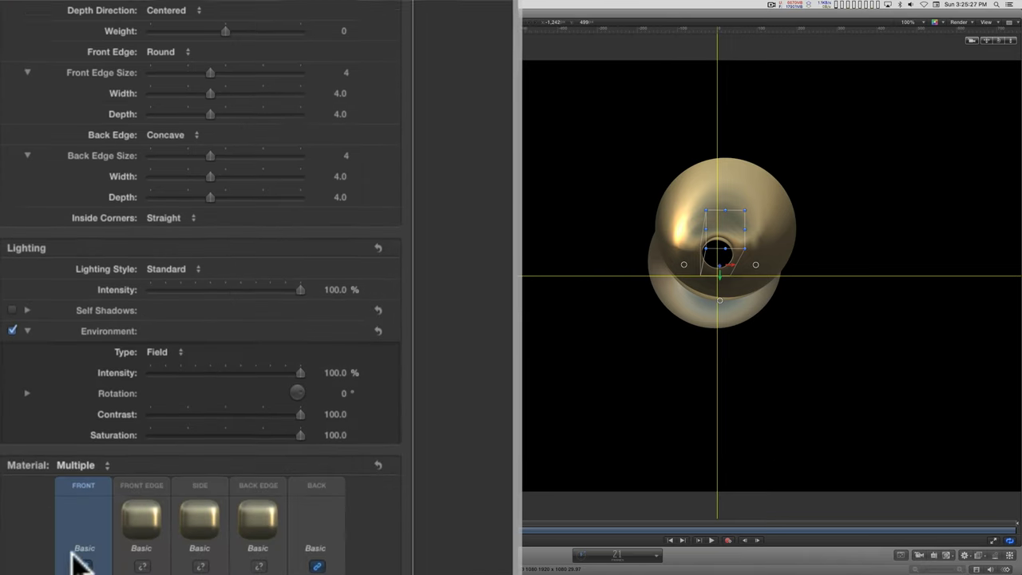
Link the copy's Front and Back materials to its gold Front Edge material and check the cup's interior
{"action": "left_click", "coordinate": [147, 276]}
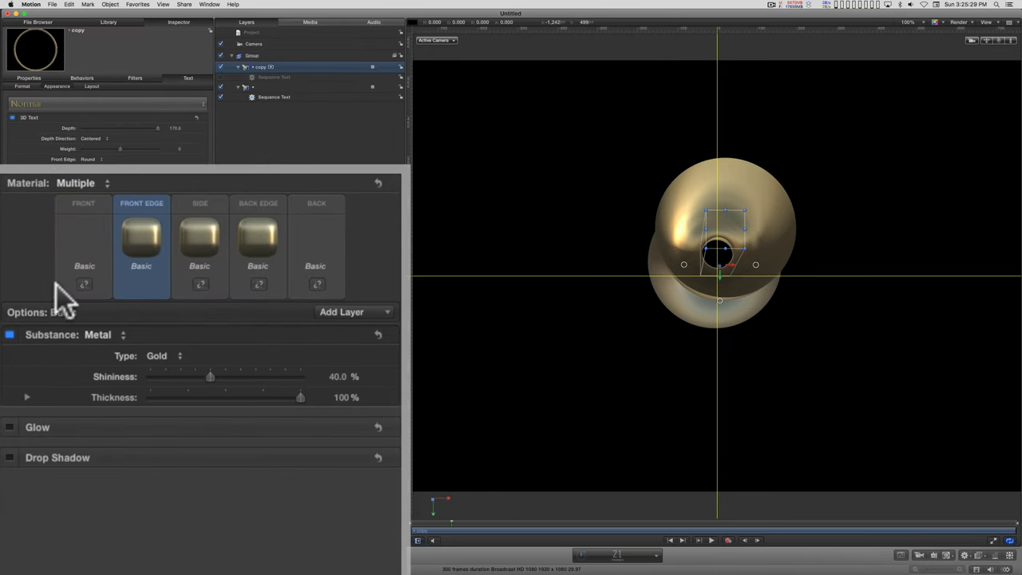
{"action": "left_click", "coordinate": [83, 285]}
{"action": "left_click", "coordinate": [317, 284]}
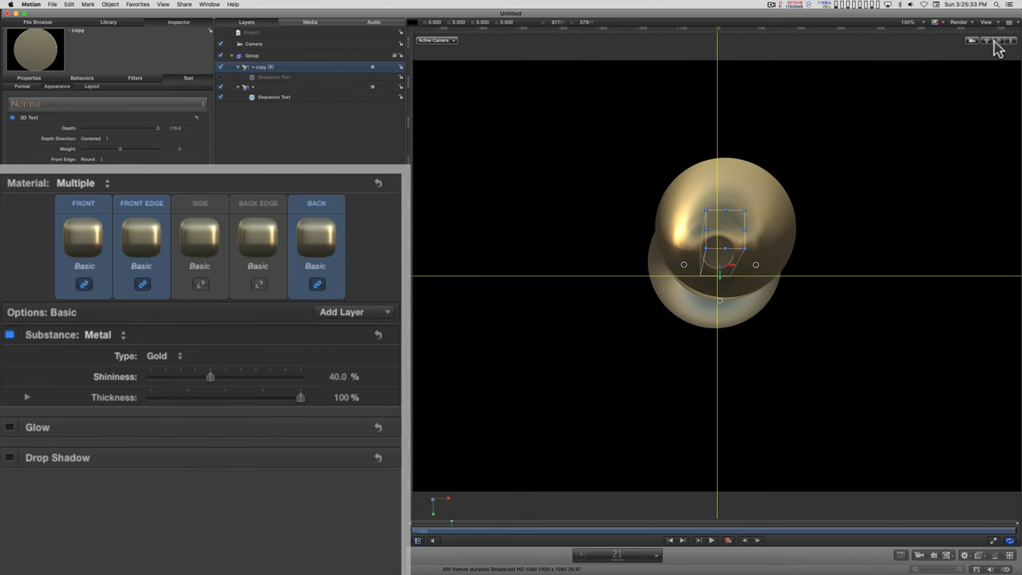
{"action": "mouse_move", "coordinate": [998, 40]}
{"action": "left_mouse_down"}
{"action": "mouse_move", "coordinate": [988, 86]}
{"action": "mouse_move", "coordinate": [968, 43]}
{"action": "mouse_move", "coordinate": [1021, 53]}
{"action": "mouse_move", "coordinate": [976, 38]}
{"action": "mouse_move", "coordinate": [990, 61]}
{"action": "mouse_move", "coordinate": [1017, 50]}
{"action": "mouse_move", "coordinate": [1021, 58]}
{"action": "mouse_move", "coordinate": [998, 41]}
{"action": "mouse_move", "coordinate": [995, 57]}
{"action": "mouse_move", "coordinate": [989, 32]}
{"action": "mouse_move", "coordinate": [993, 50]}
{"action": "left_mouse_up"}
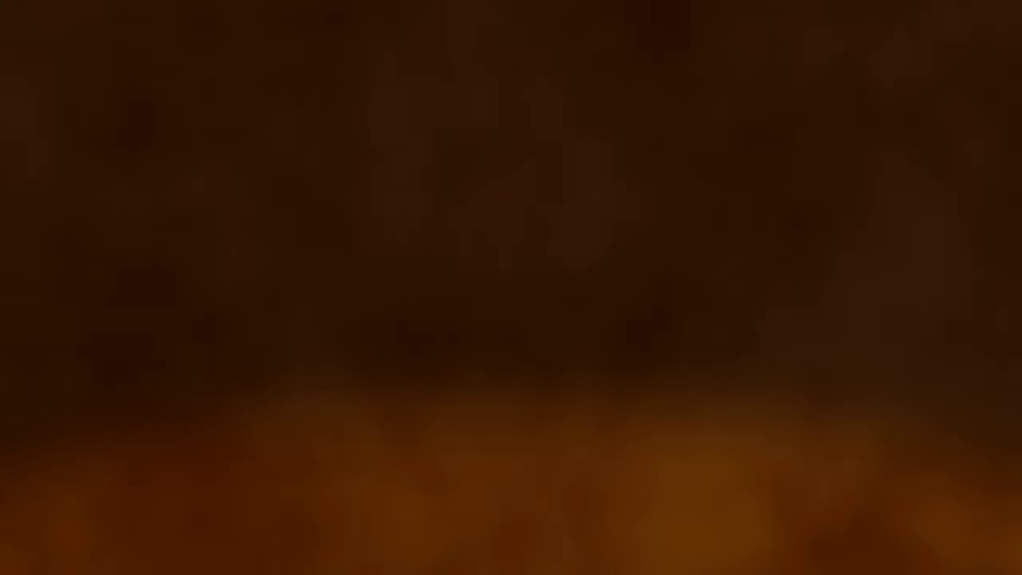